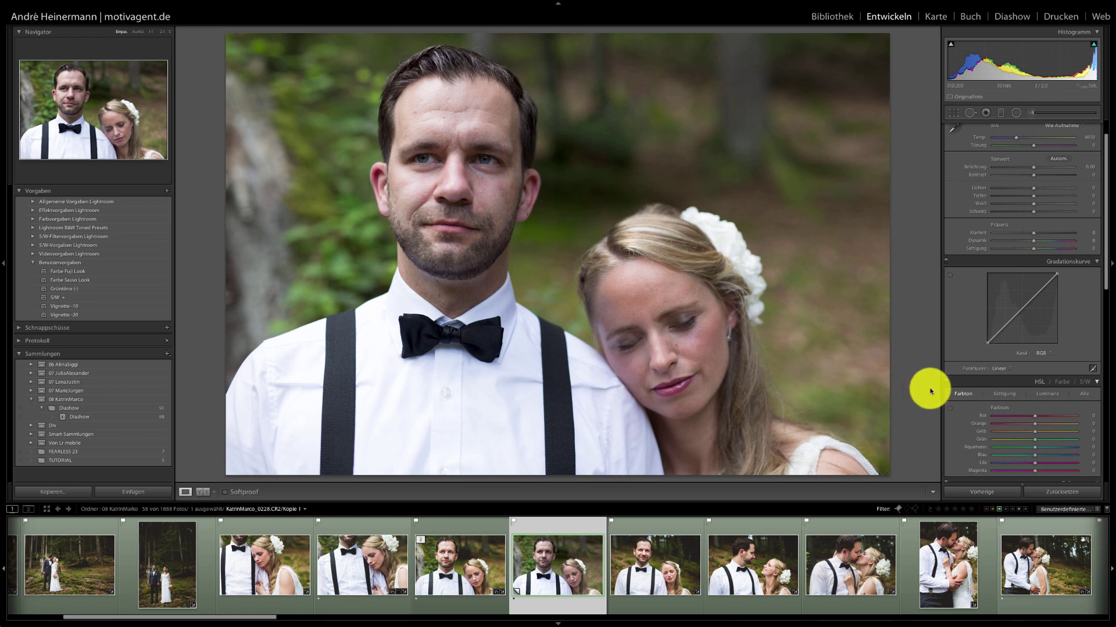
Raise exposure to +0.05, lift shadows to +50, and set whites to +29 while previewing clipping.
scroll(1030, 278, "up", 2)
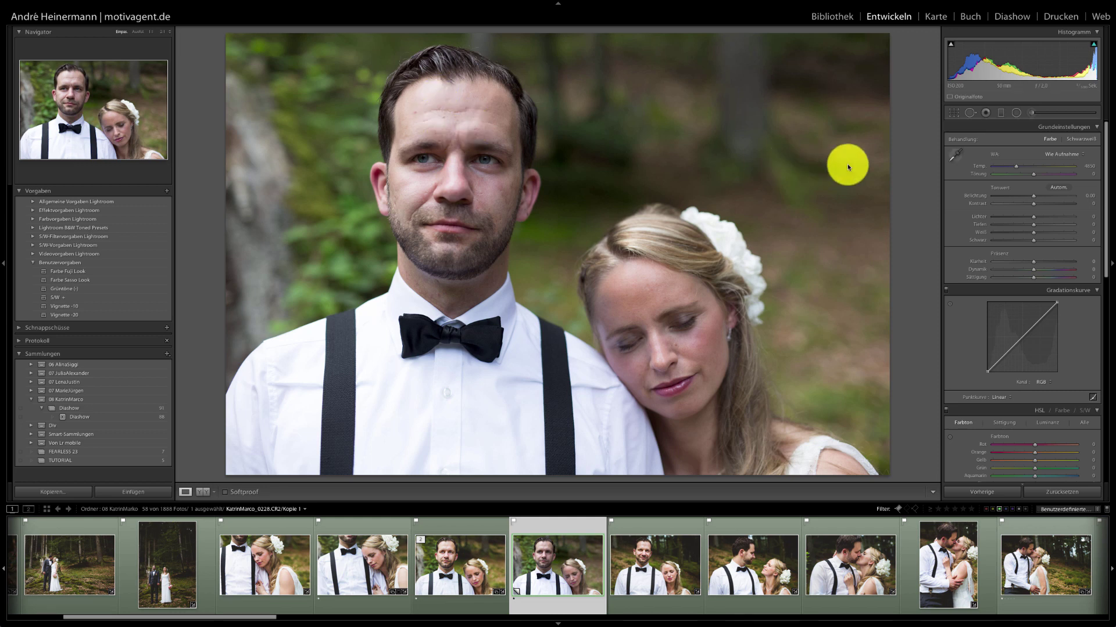
left_click_drag(1032, 196, 1033, 199)
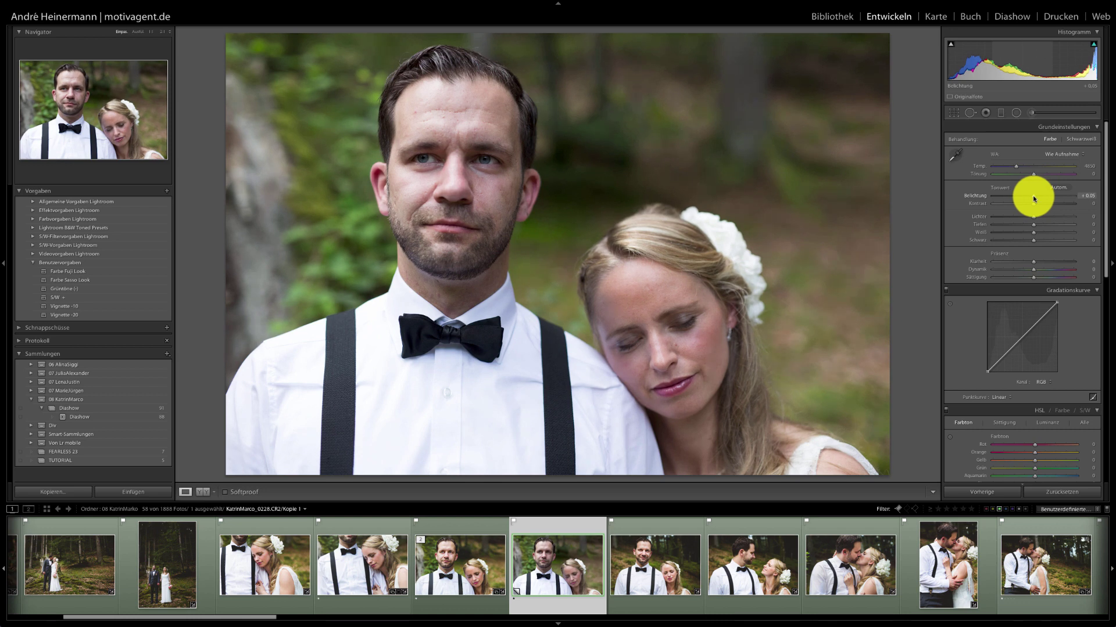
left_click_drag(1033, 224, 1053, 226)
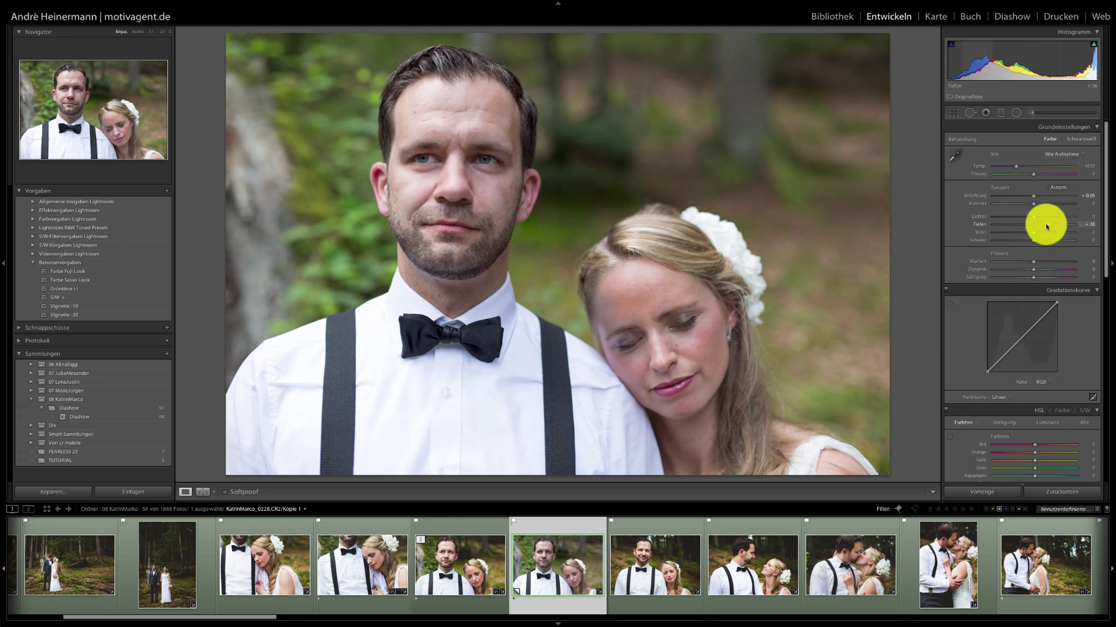
left_click_drag(1046, 227, 1054, 228)
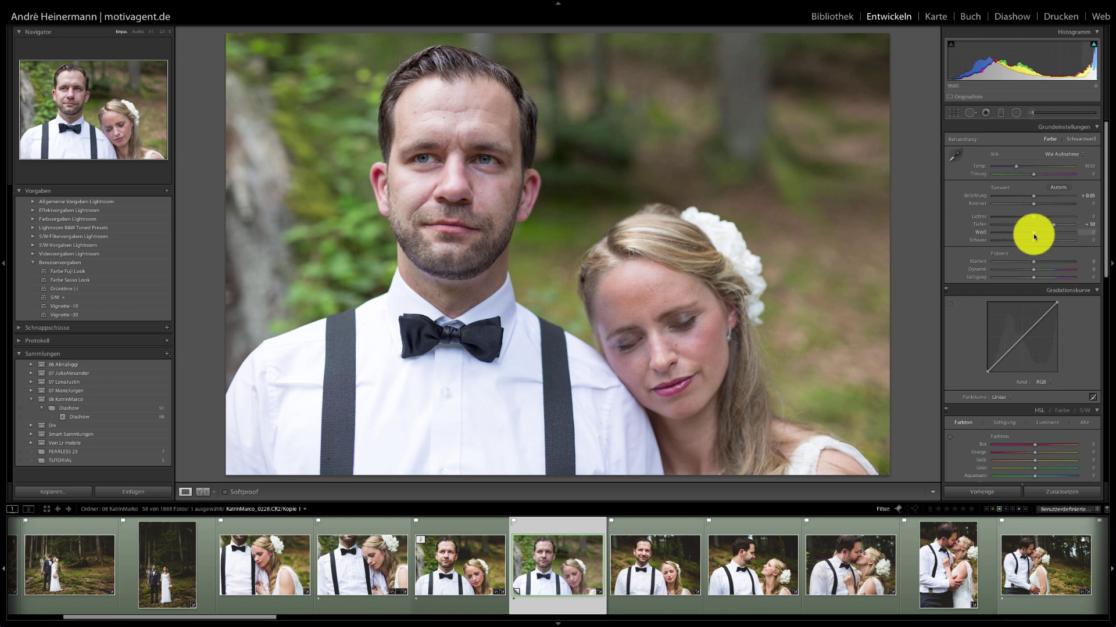
key("alt")
left_click_drag(1034, 235, 1022, 234)
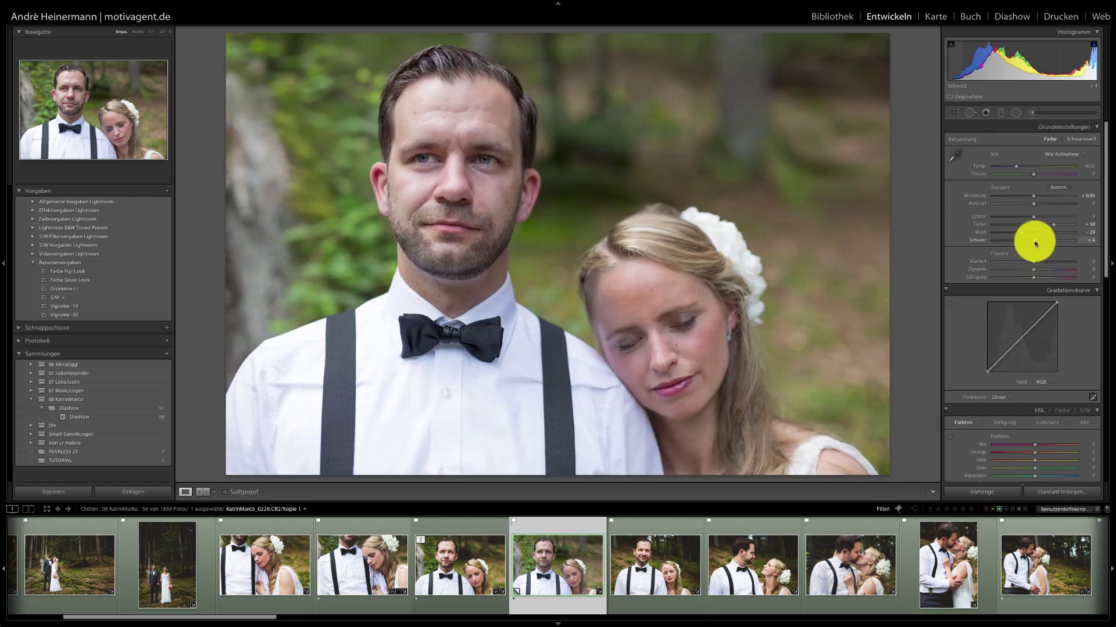
Set the Schwarz (blacks) slider to −33 while watching the shadow clipping preview.
left_click_drag(1034, 243, 1035, 244)
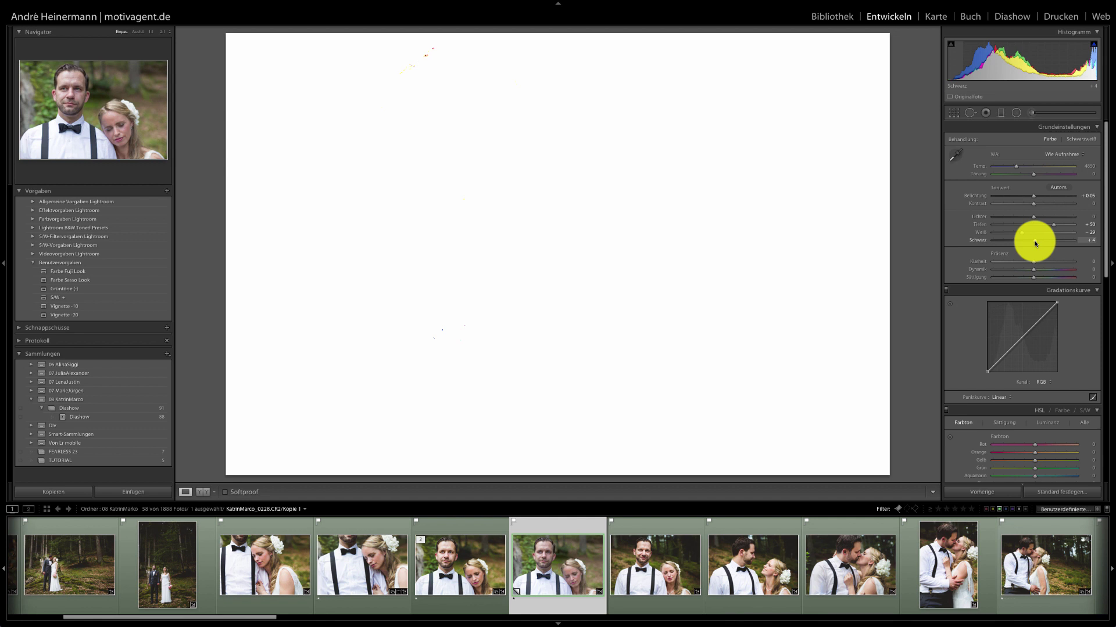
mouse_move(1036, 243)
left_mouse_down()
mouse_move(1056, 241)
mouse_move(1021, 248)
left_mouse_up()
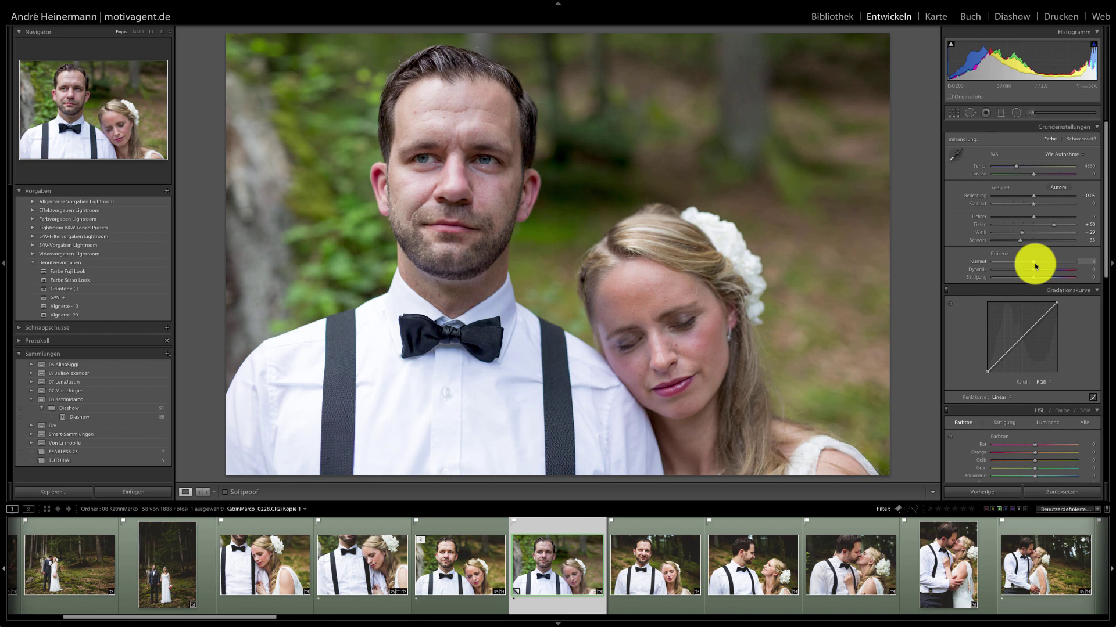
Test more clarity, reset Klarheit to 0, and lower Sättigung to −10.
mouse_move(1034, 262)
left_mouse_down()
mouse_move(1060, 262)
mouse_move(1040, 262)
left_mouse_up()
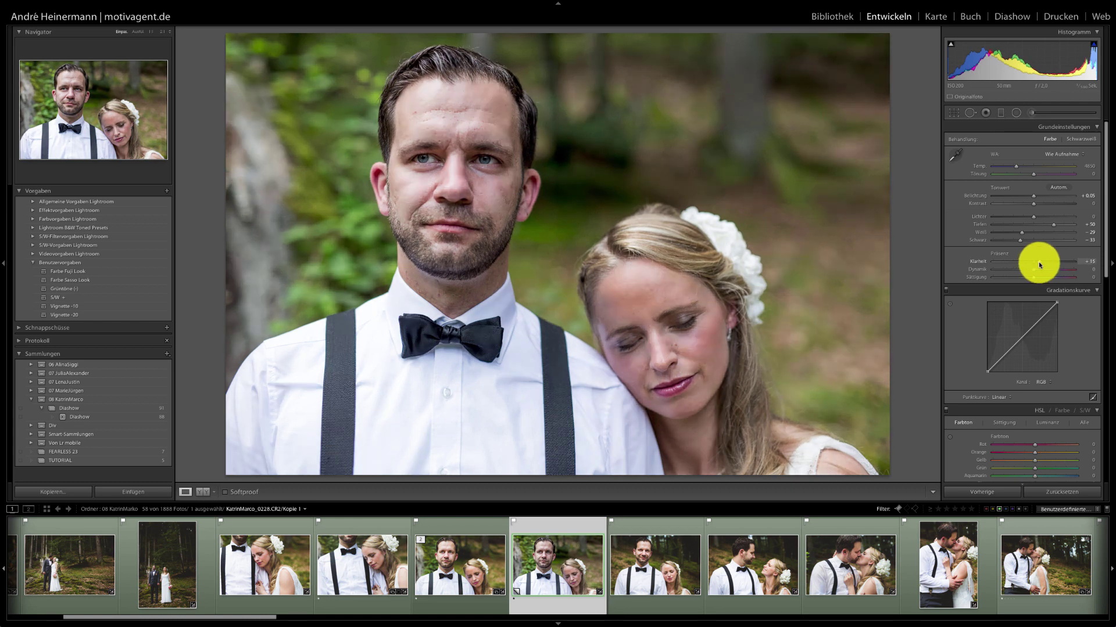
double_click(1037, 262)
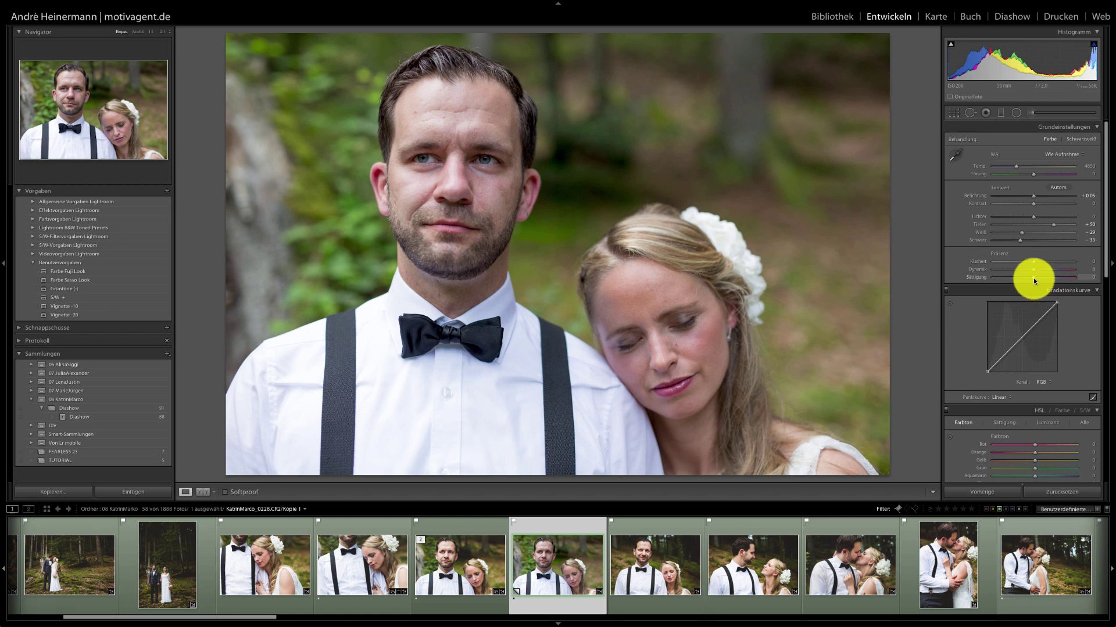
left_click_drag(1034, 281, 1029, 281)
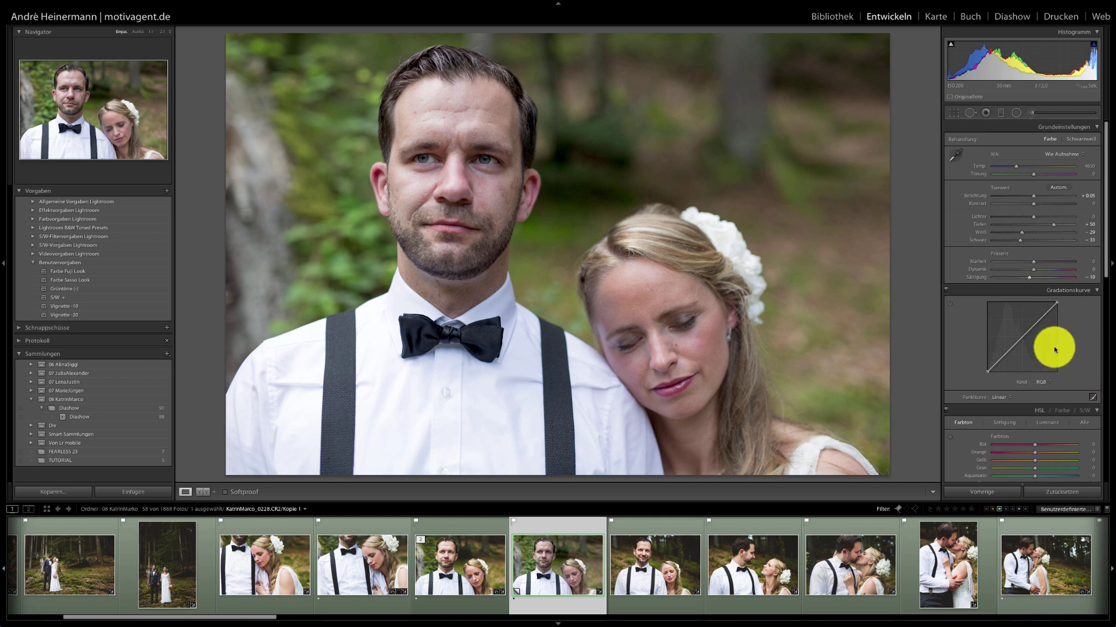
On the RGB channel, try the Mittlerer Kontrast point curve, then apply Starker Kontrast.
left_click(1042, 382)
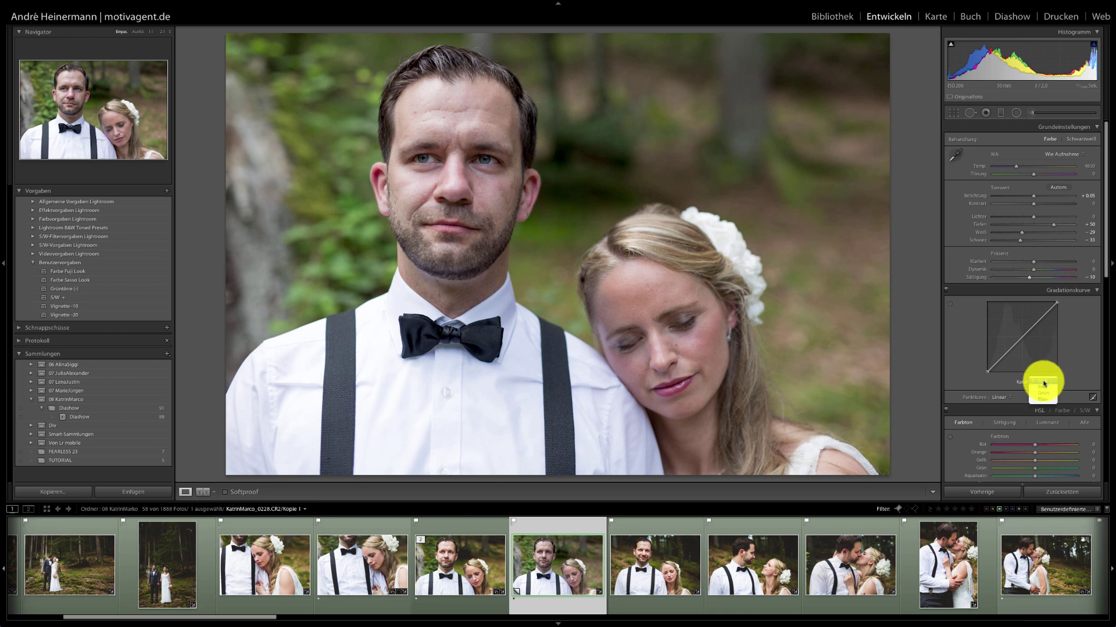
left_click(1044, 384)
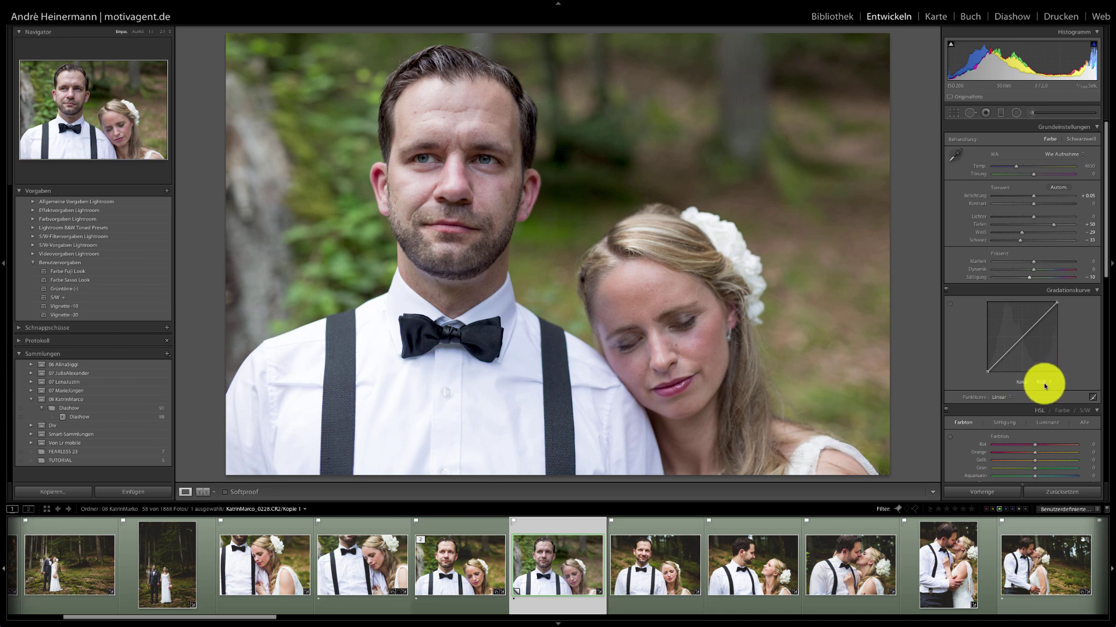
left_click(999, 398)
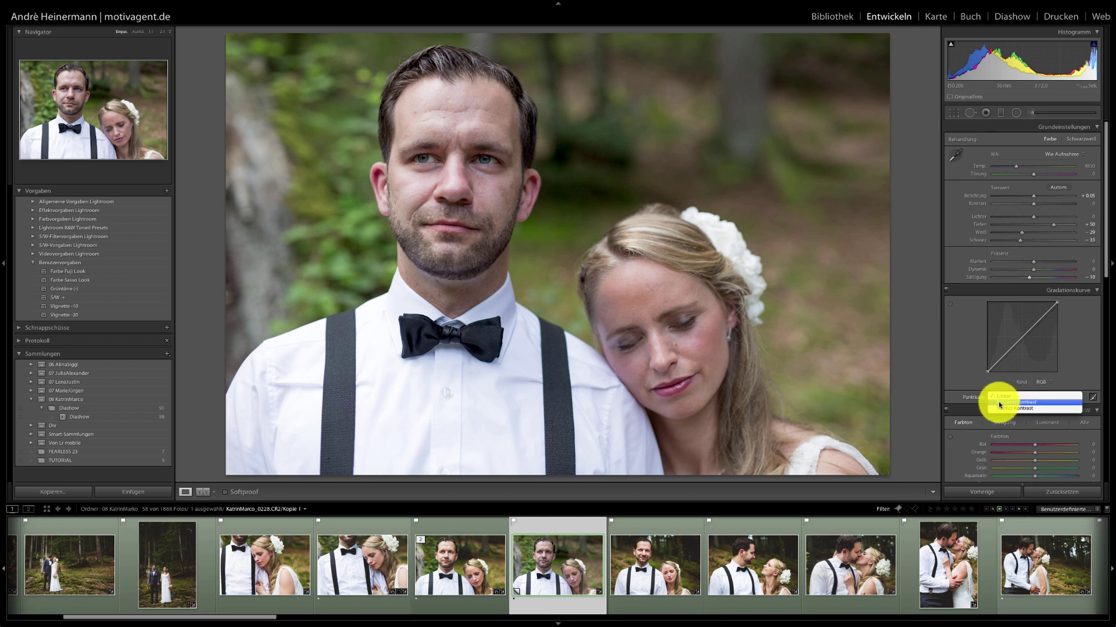
left_click(998, 403)
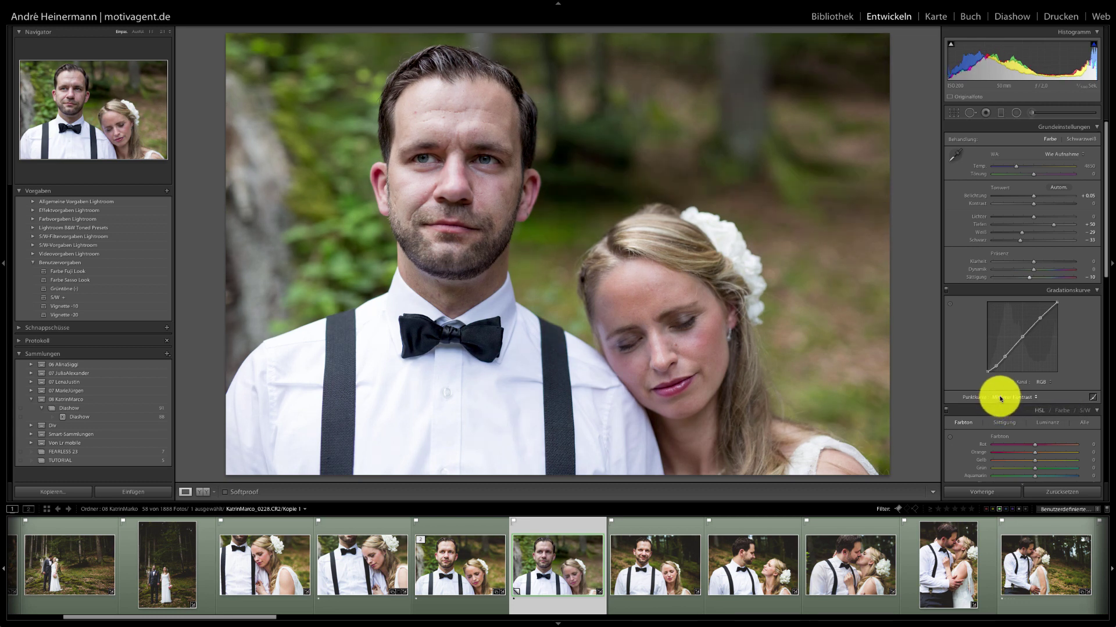
left_click(1001, 398)
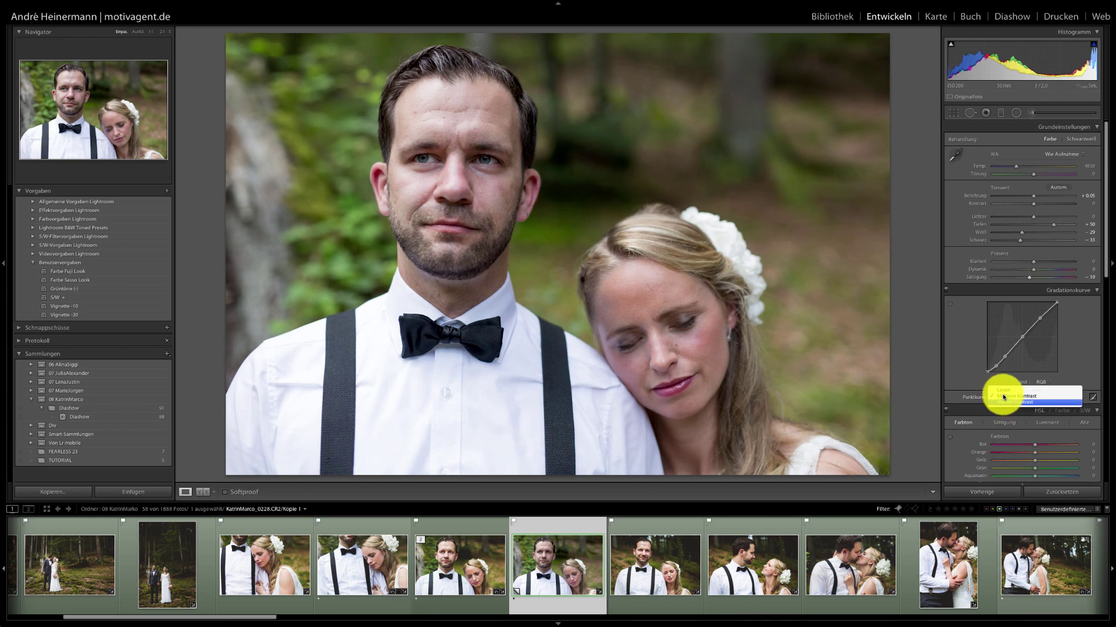
left_click(1015, 404)
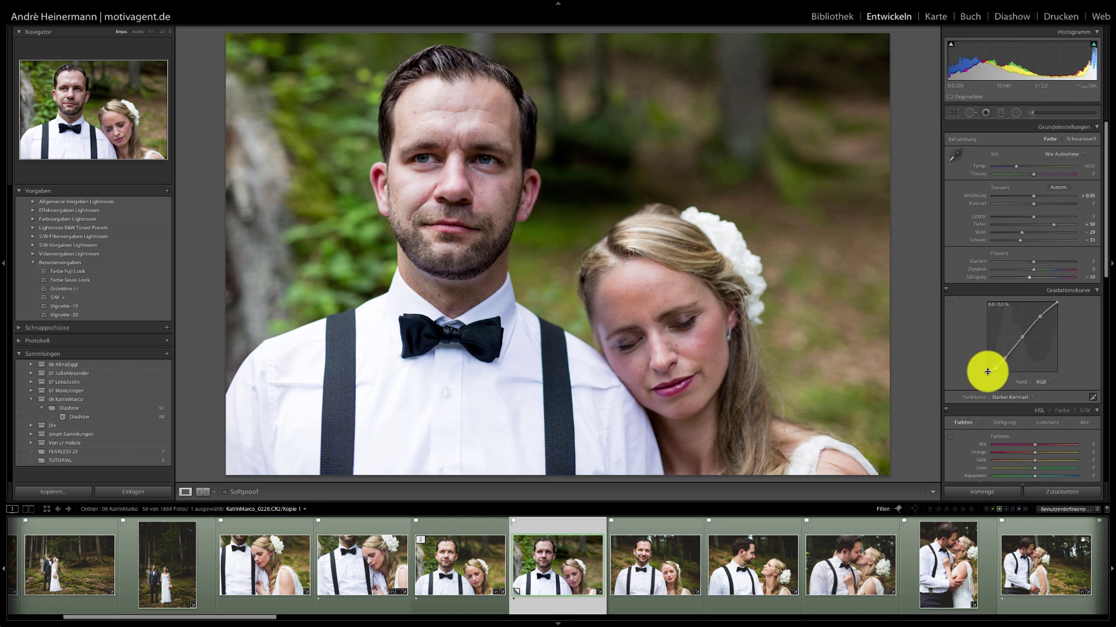
Raise the curve's black point and lower its white point to about 94.9% for a matte look.
mouse_move(987, 372)
left_mouse_down()
mouse_move(998, 368)
mouse_move(986, 365)
left_mouse_up()
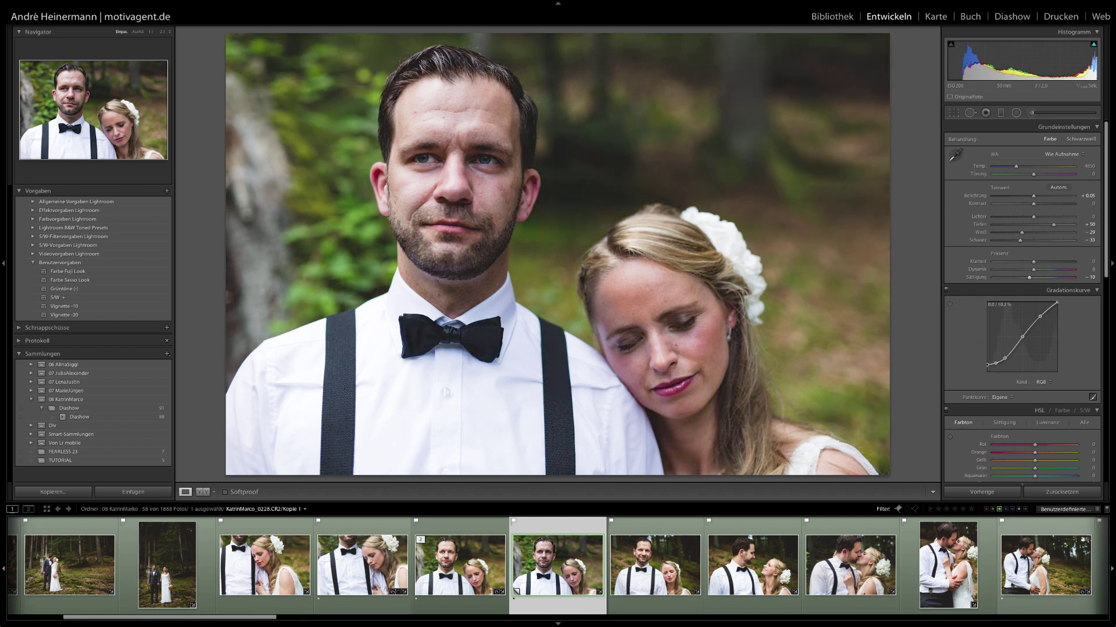
left_click_drag(986, 366, 986, 365)
left_click(986, 365)
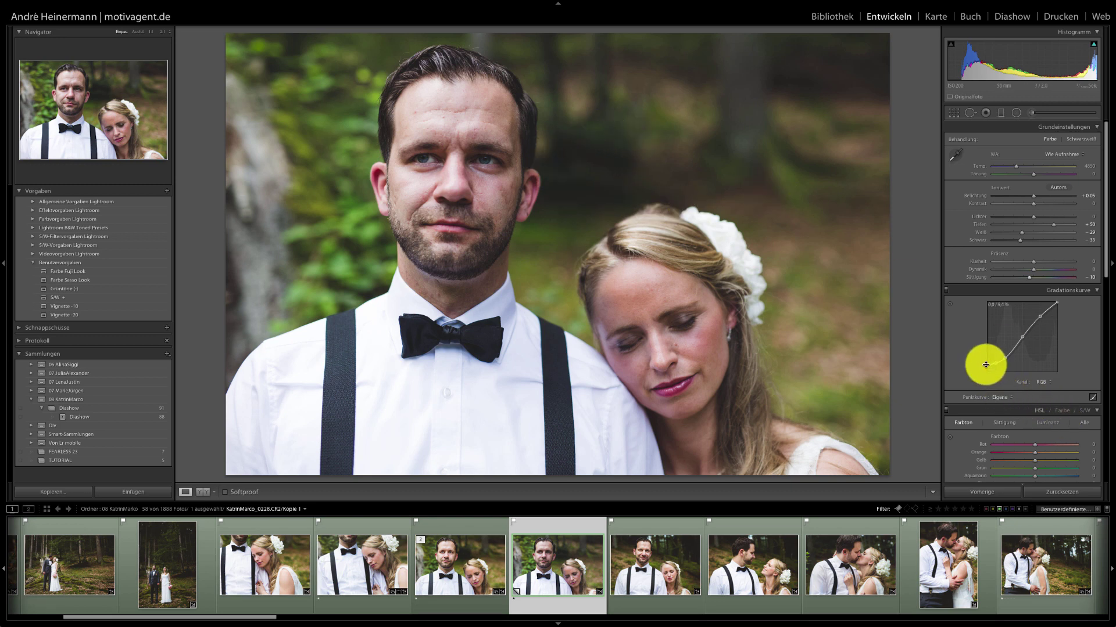
mouse_move(987, 365)
left_mouse_down()
mouse_move(999, 366)
mouse_move(974, 371)
left_mouse_up()
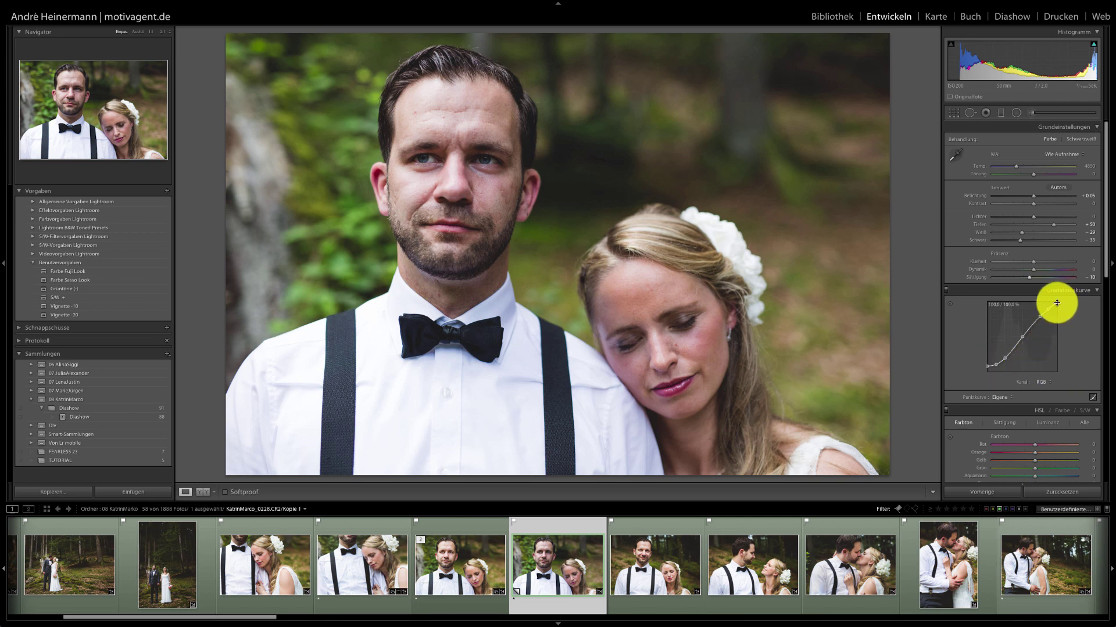
left_click_drag(1056, 302, 1056, 305)
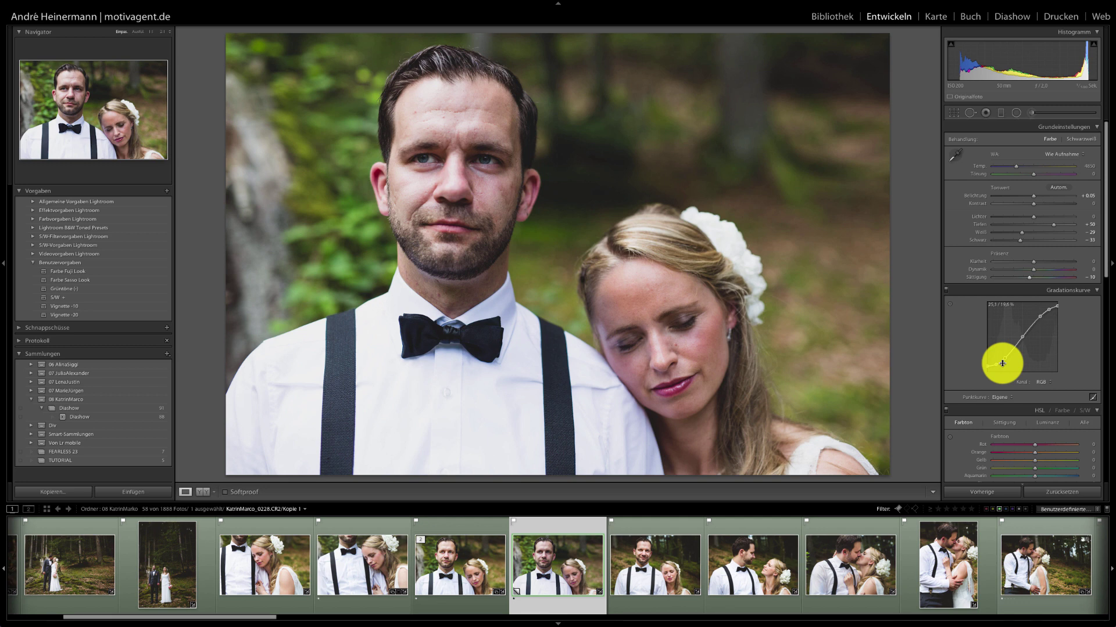
In HSL, set green saturation to about −34 and green luminance to −25.
scroll(1001, 364, "down", 2)
scroll(1002, 363, "down", 1)
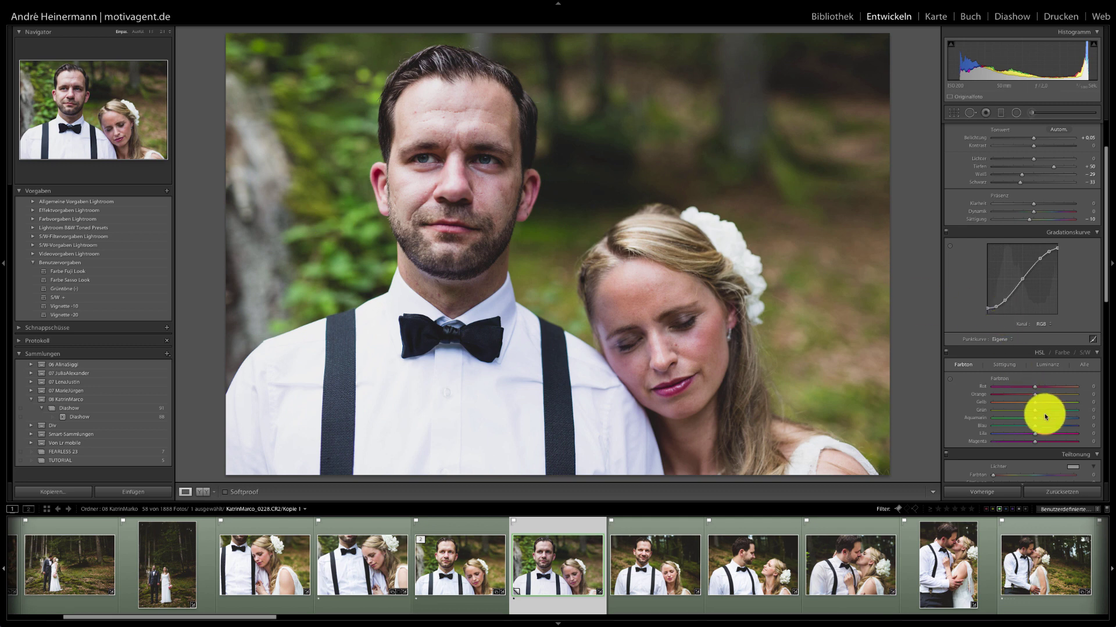
left_click(1006, 367)
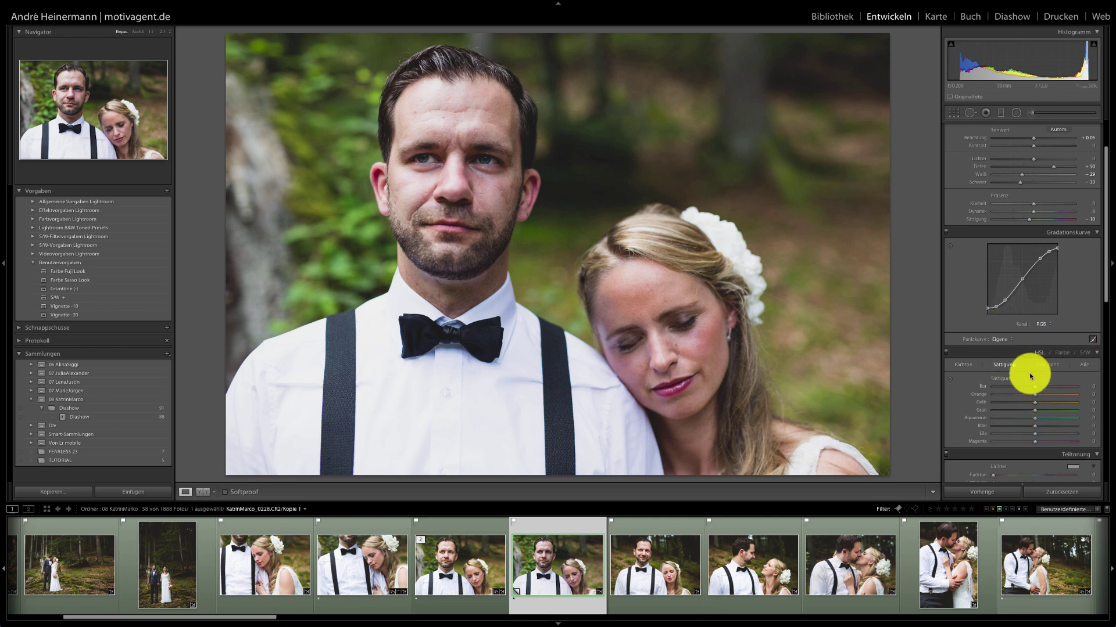
left_click(1016, 412)
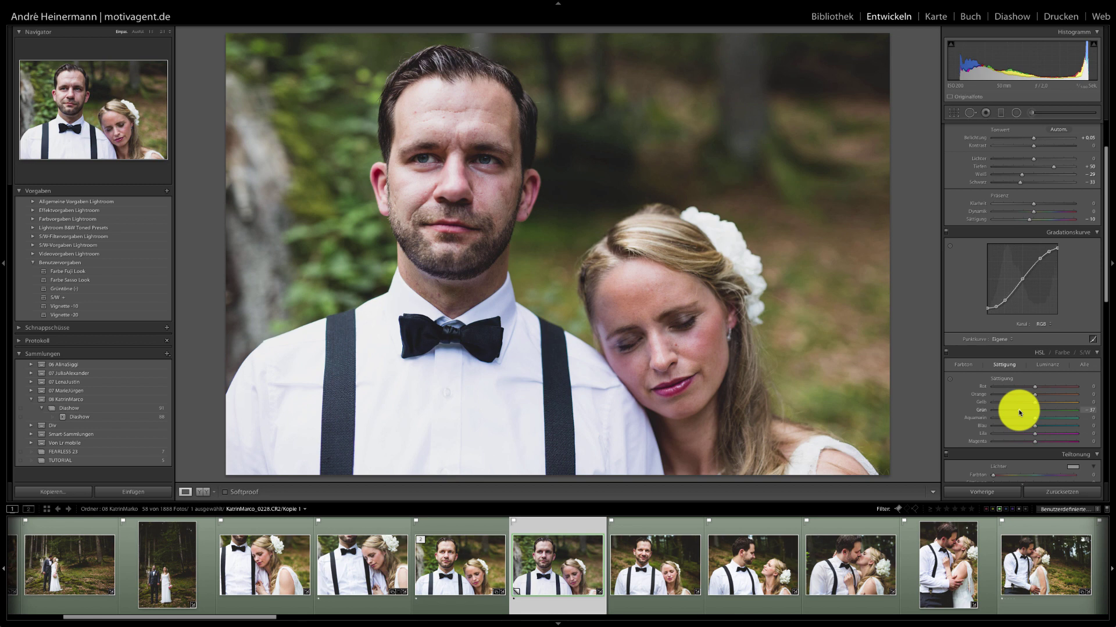
left_click_drag(1018, 413, 1019, 413)
left_click(1047, 365)
left_click(1021, 410)
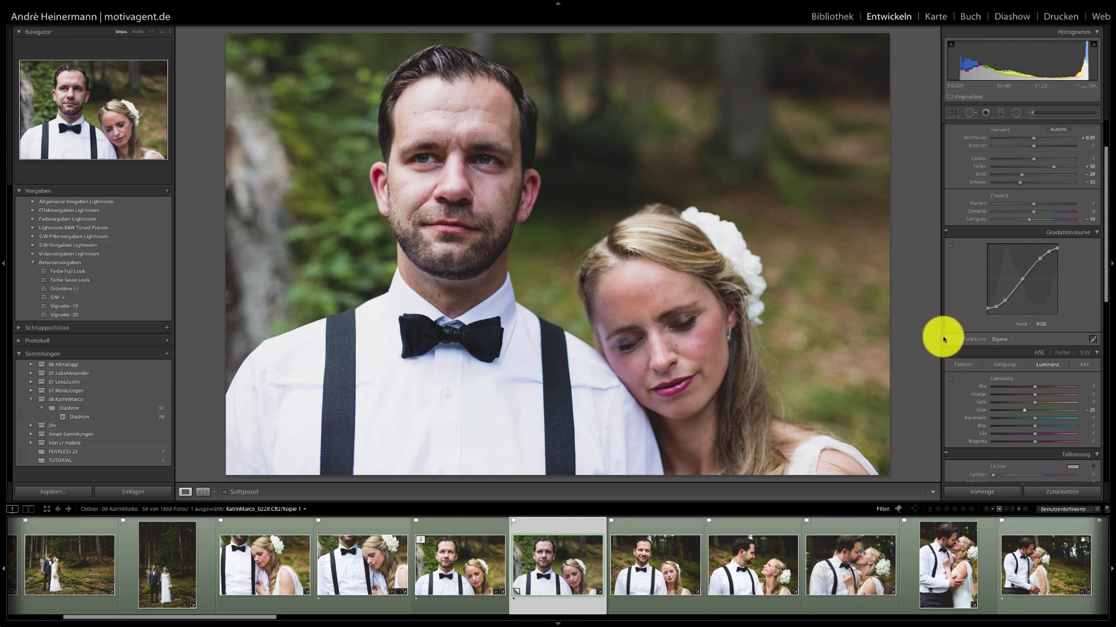
Warm the white balance to a custom temperature of about 5341.
scroll(1069, 333, "up", 3)
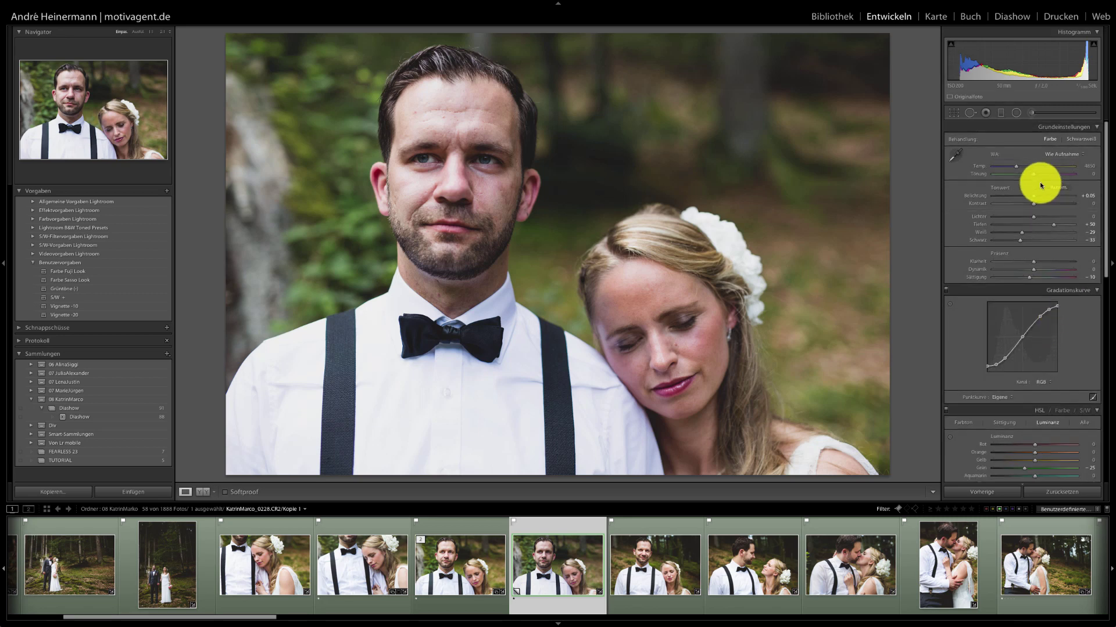
left_click_drag(1015, 166, 1018, 169)
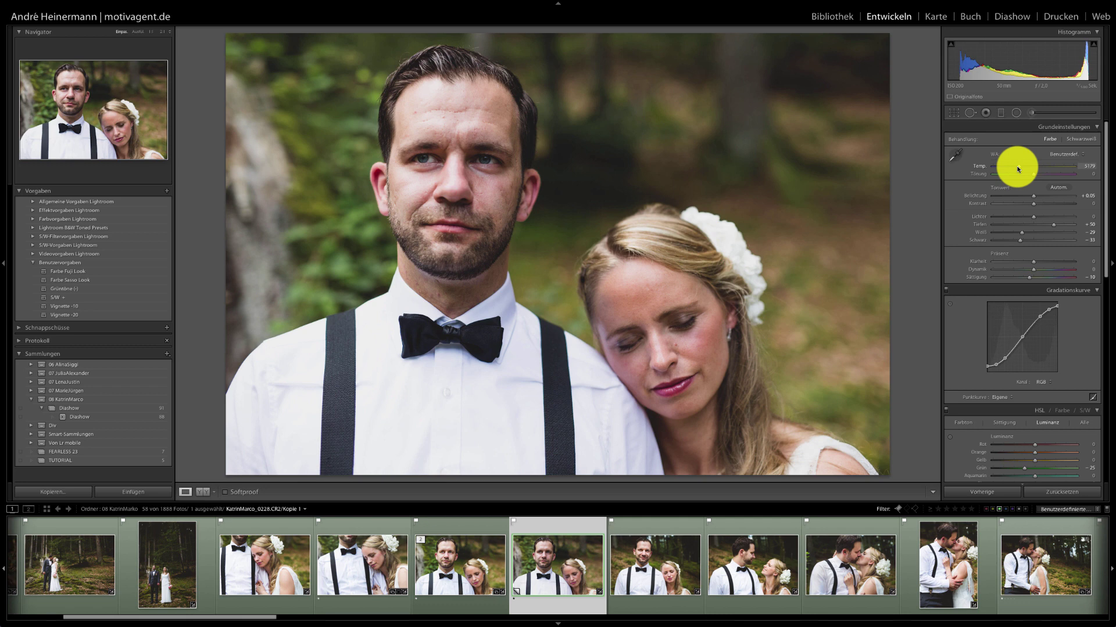
left_click_drag(1018, 169, 1019, 169)
Tint the split-toning highlights pale green at hue 96 with saturation 6.
scroll(1061, 305, "down", 5)
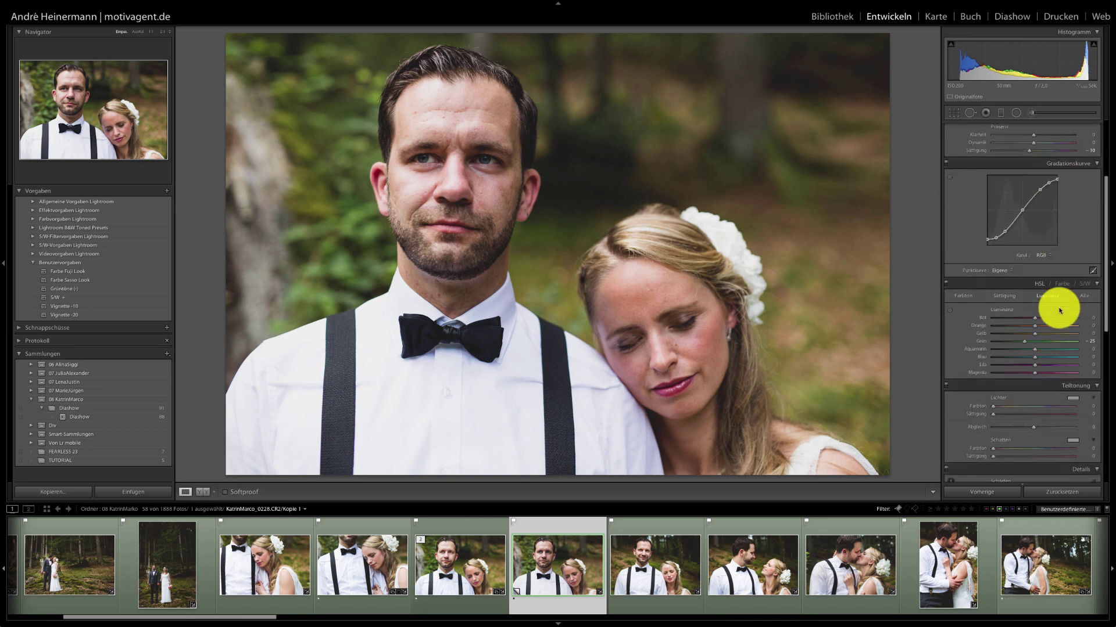
scroll(1059, 310, "down", 2)
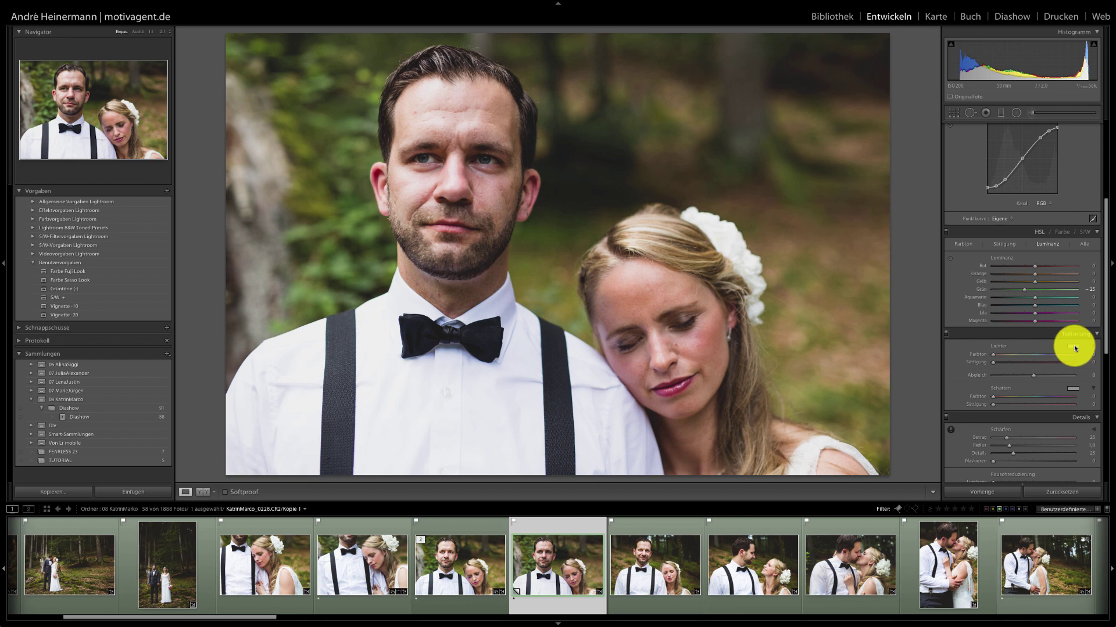
left_click(1072, 348)
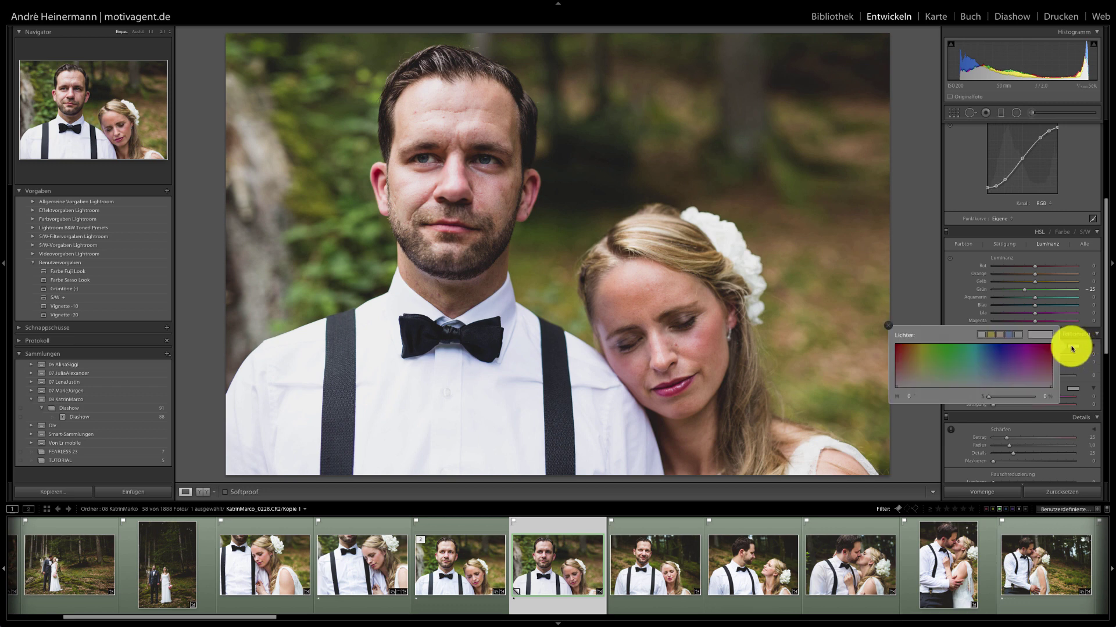
left_click_drag(923, 365, 935, 379)
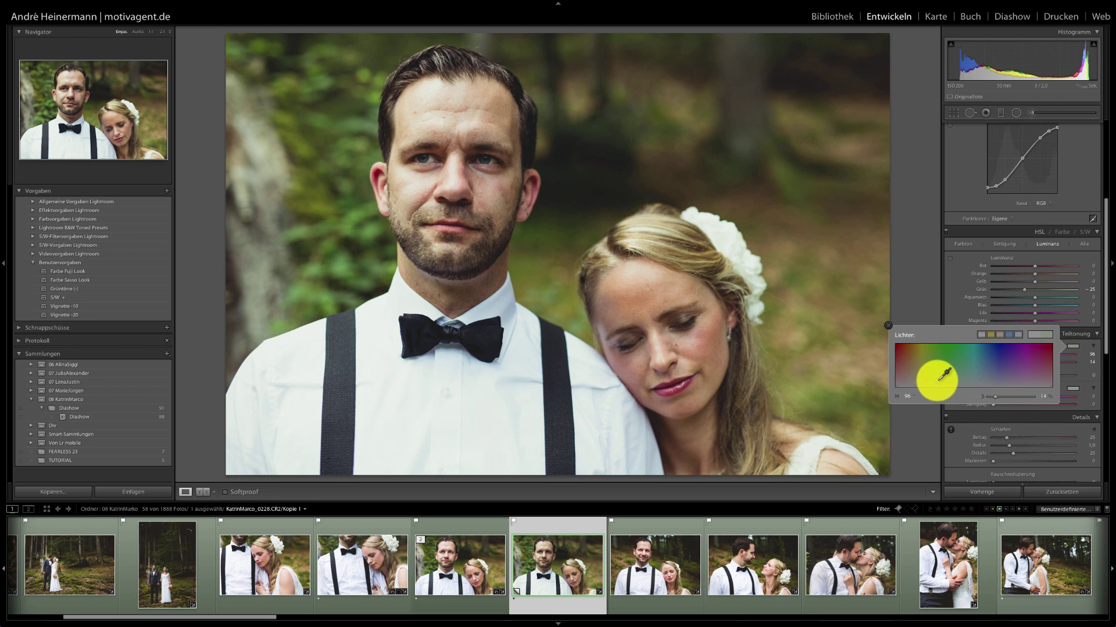
left_click(888, 326)
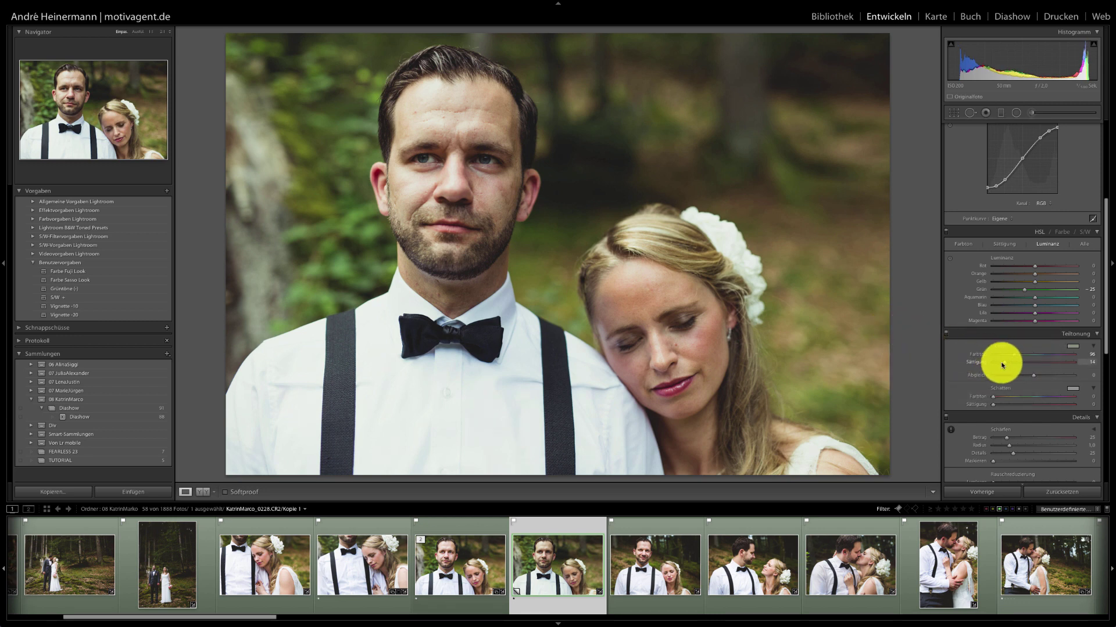
left_click_drag(1004, 365, 997, 366)
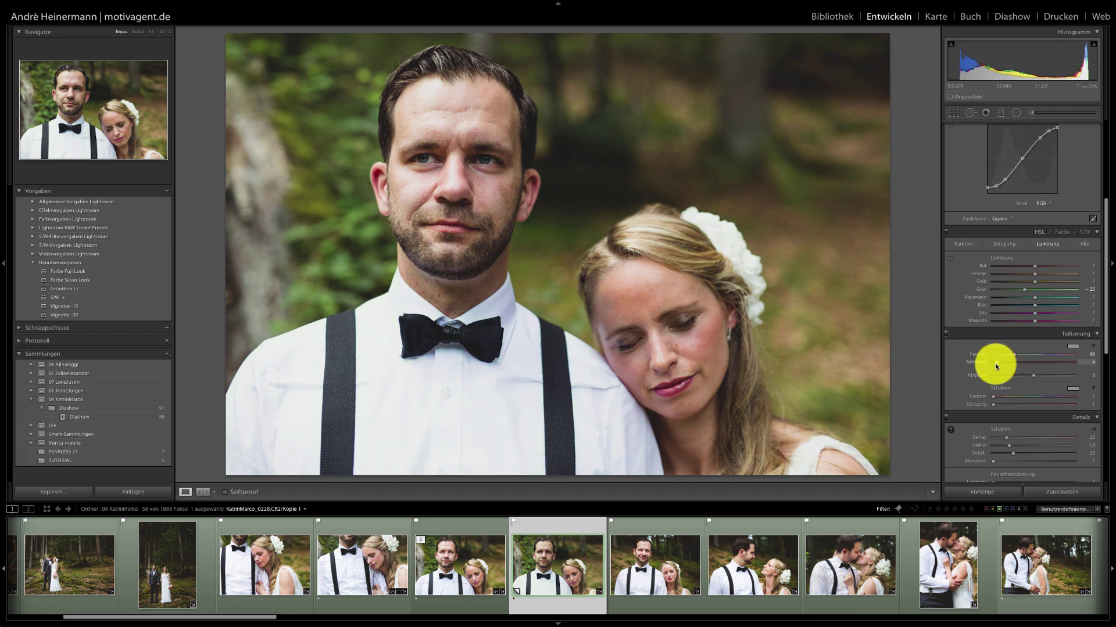
left_click_drag(996, 366, 997, 367)
Set the split-toning shadow hue to 49 with saturation 0.
left_click(1073, 391)
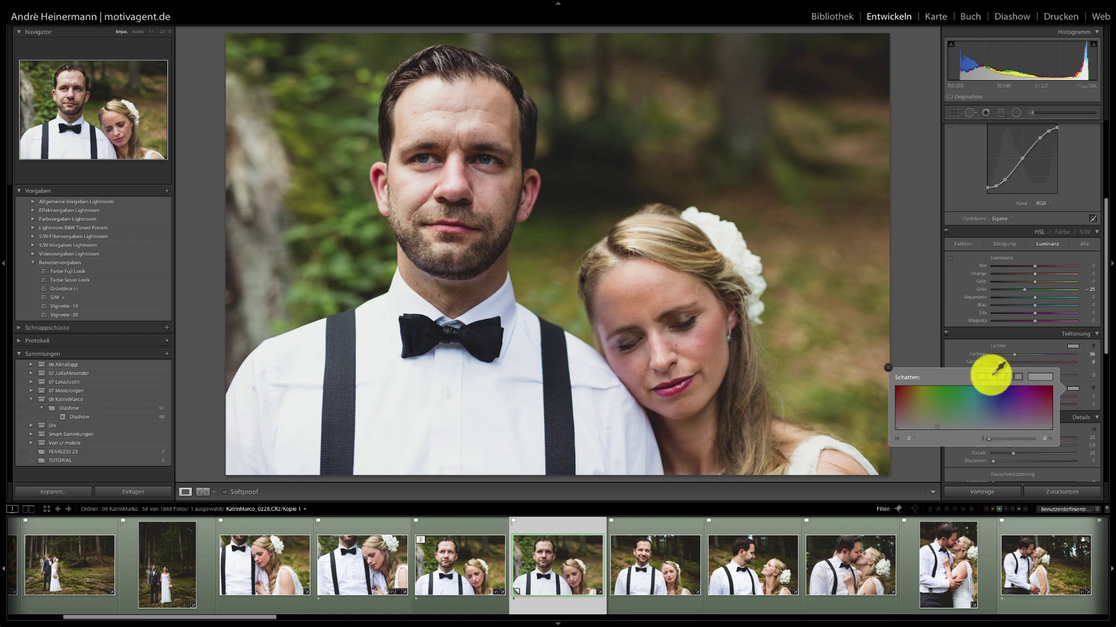
left_click(1086, 396)
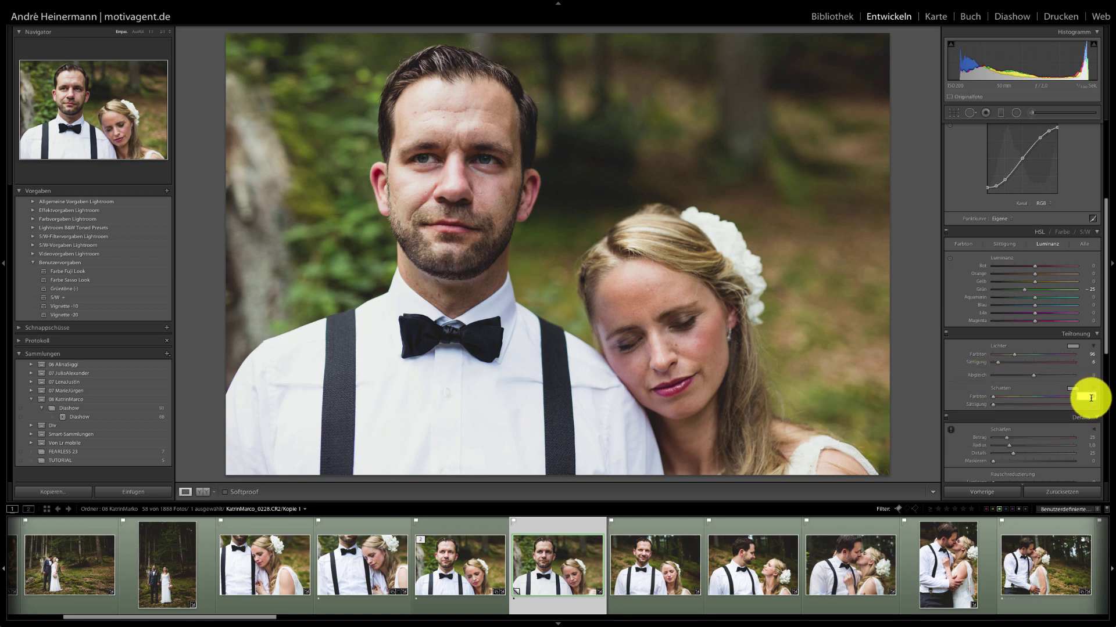
type("49")
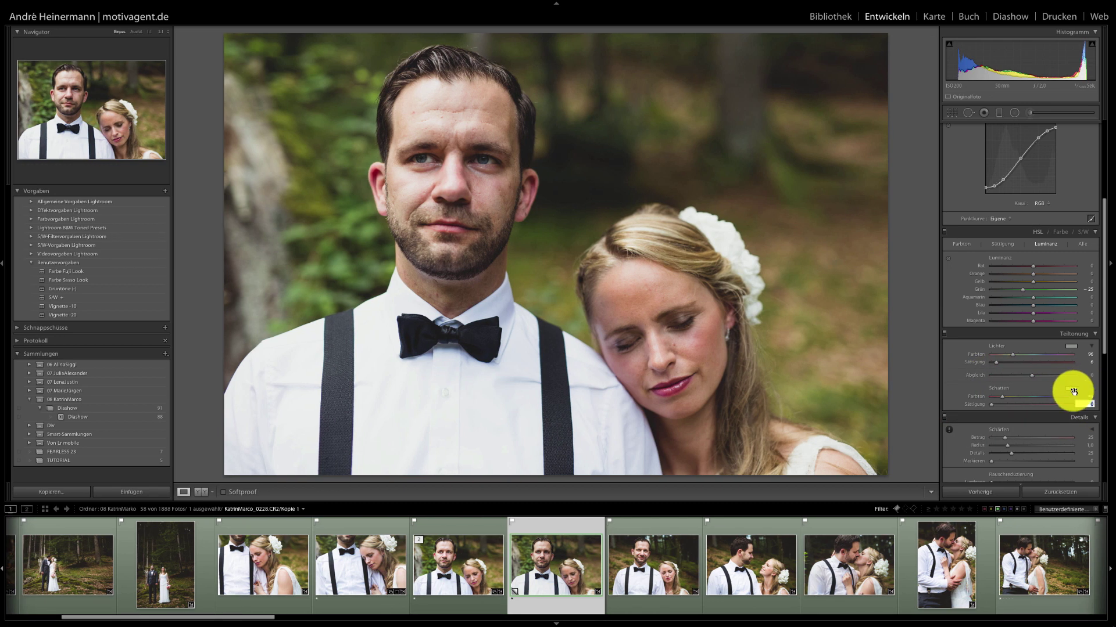
key("Tab")
key("Return")
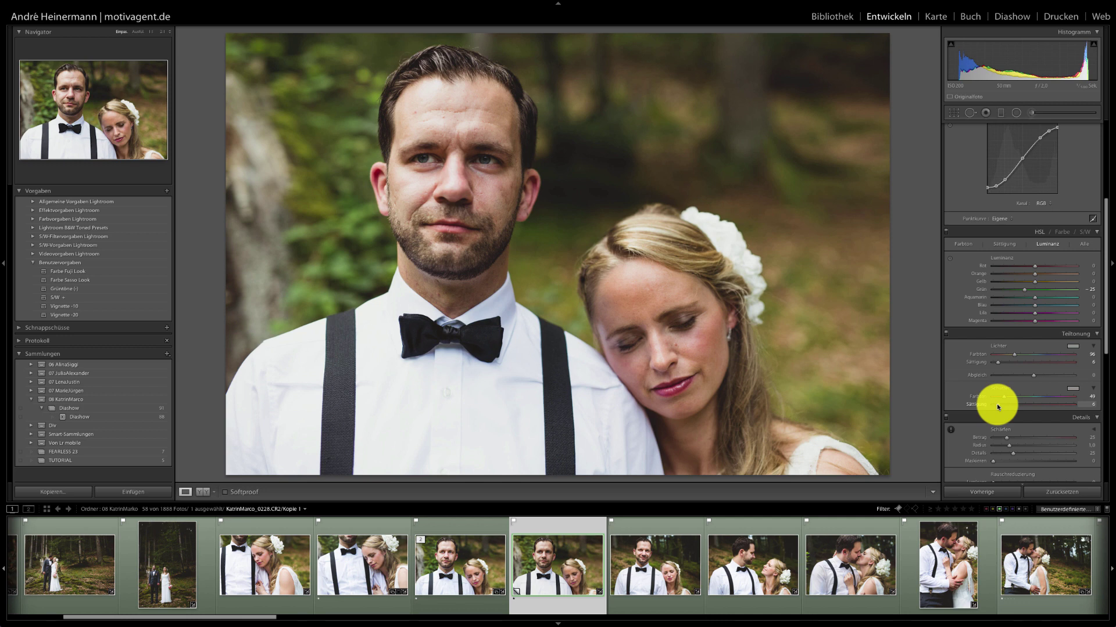
Toggle split toning off and on twice to compare, leaving it enabled.
left_click(946, 333)
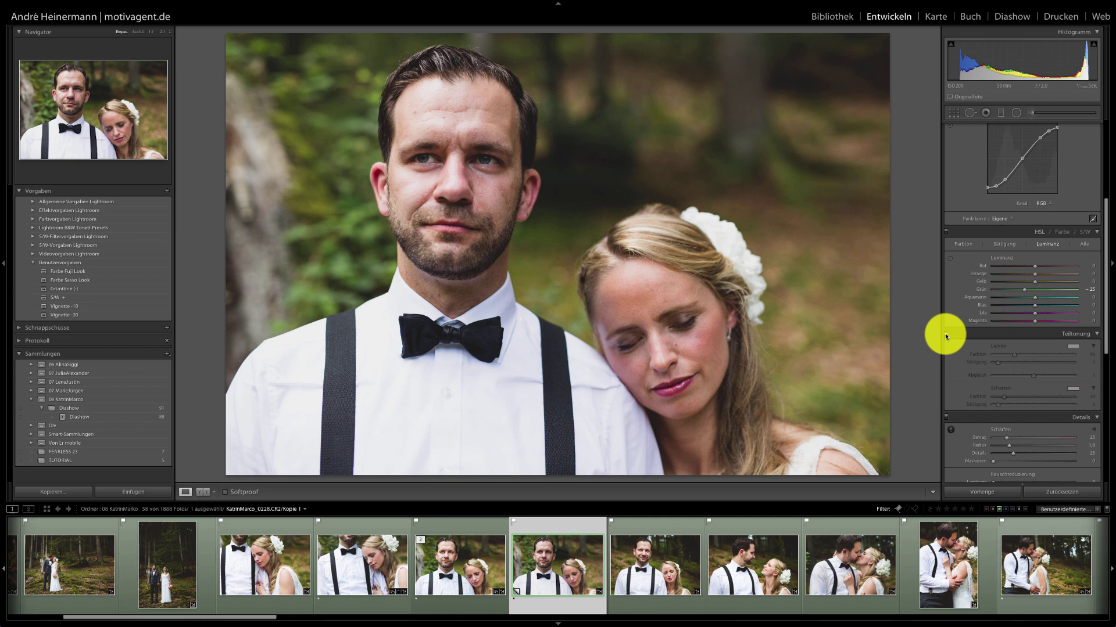
left_click(945, 333)
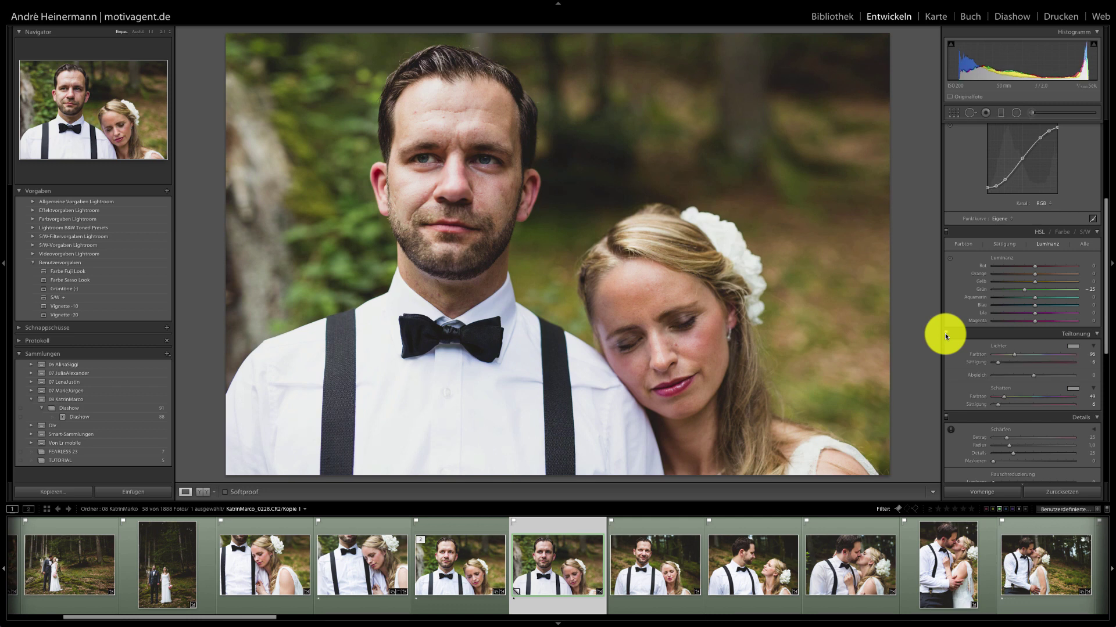
left_click(945, 334)
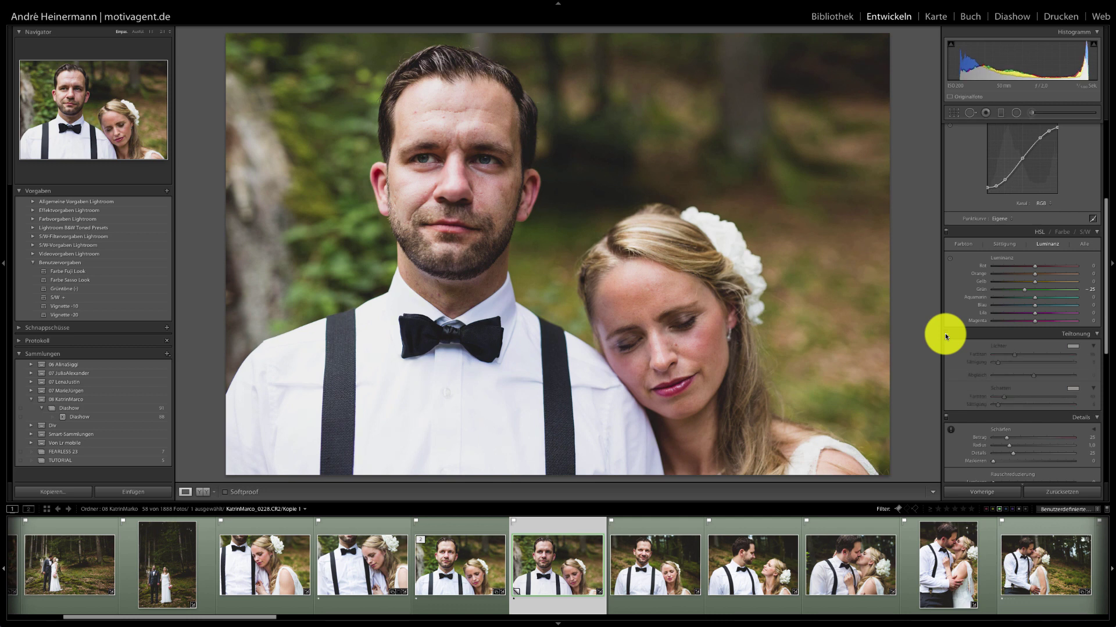
left_click(945, 334)
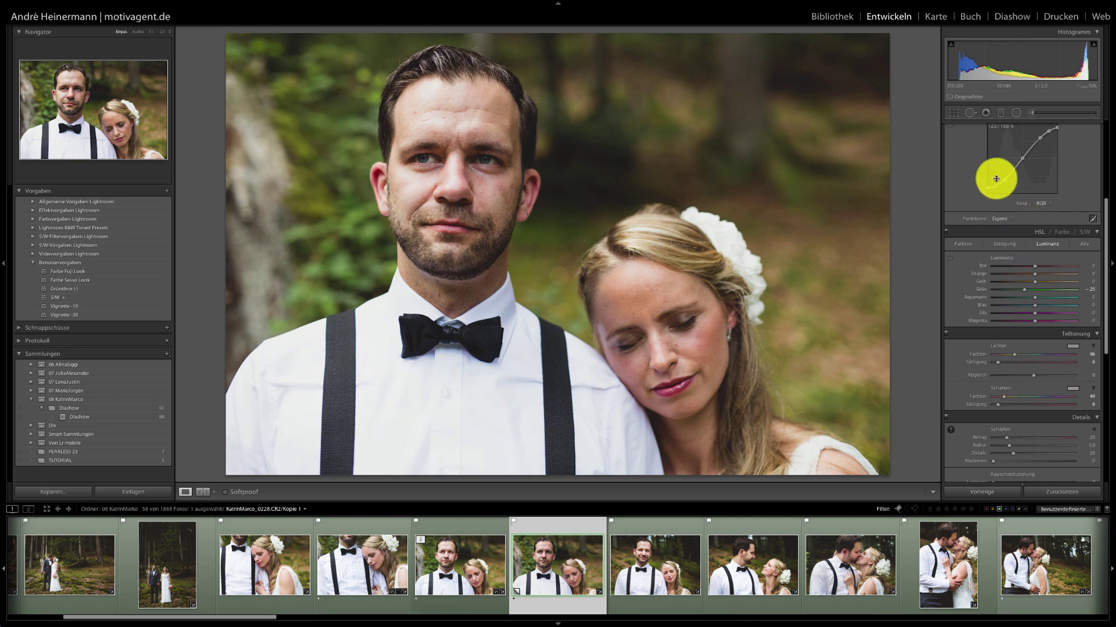
Raise the sharpening Betrag (amount) to 34.
scroll(1052, 343, "down", 2)
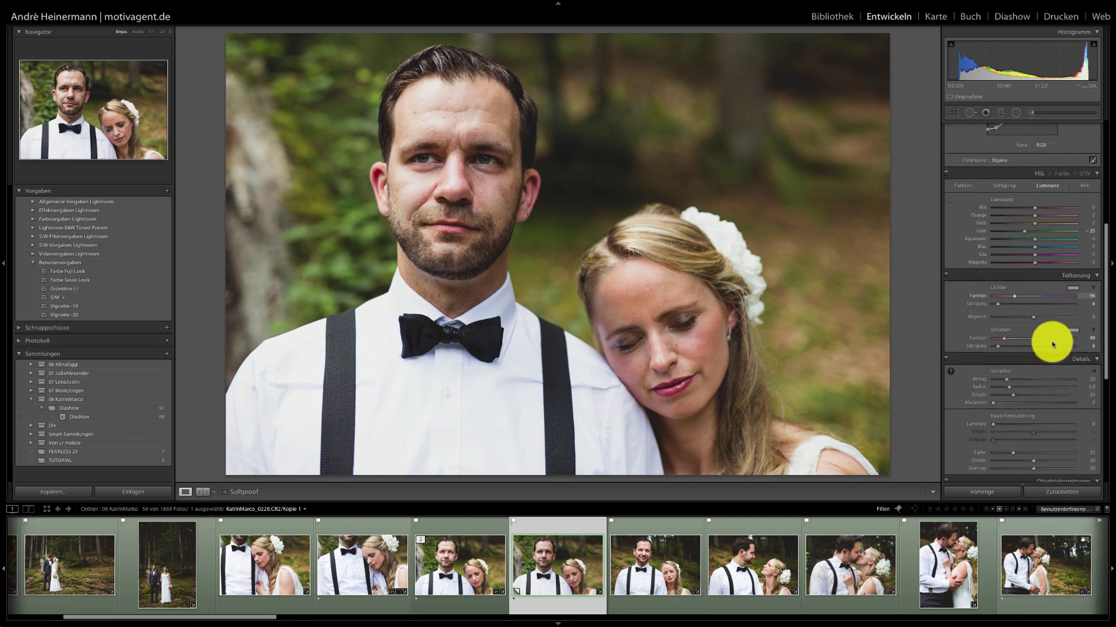
scroll(1051, 342, "down", 1)
left_click_drag(1006, 349, 1010, 352)
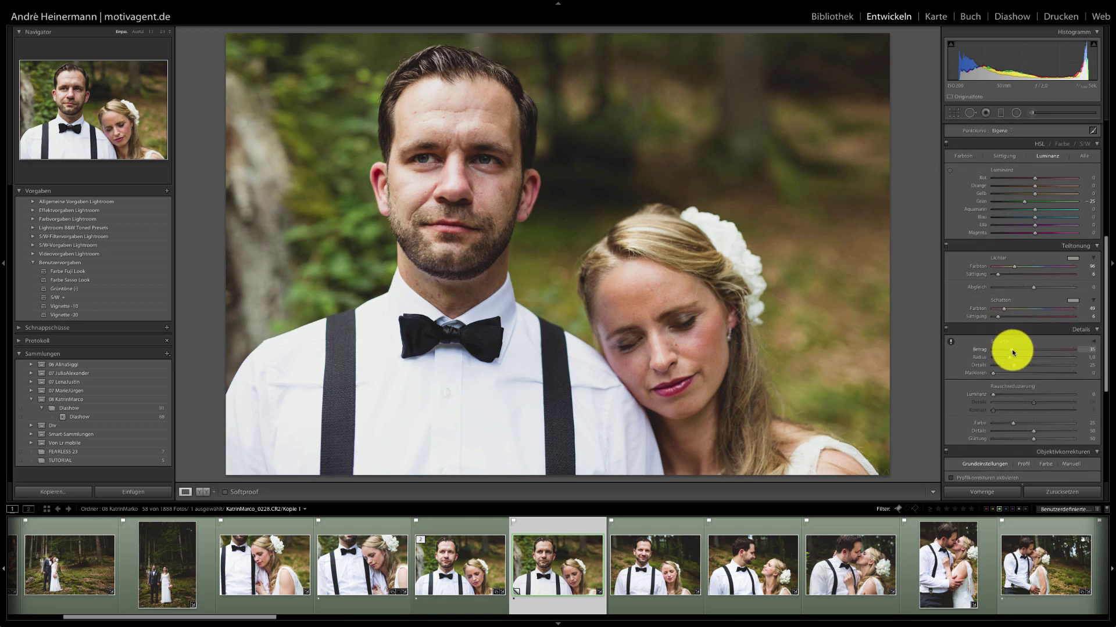
left_click_drag(1012, 350, 1011, 349)
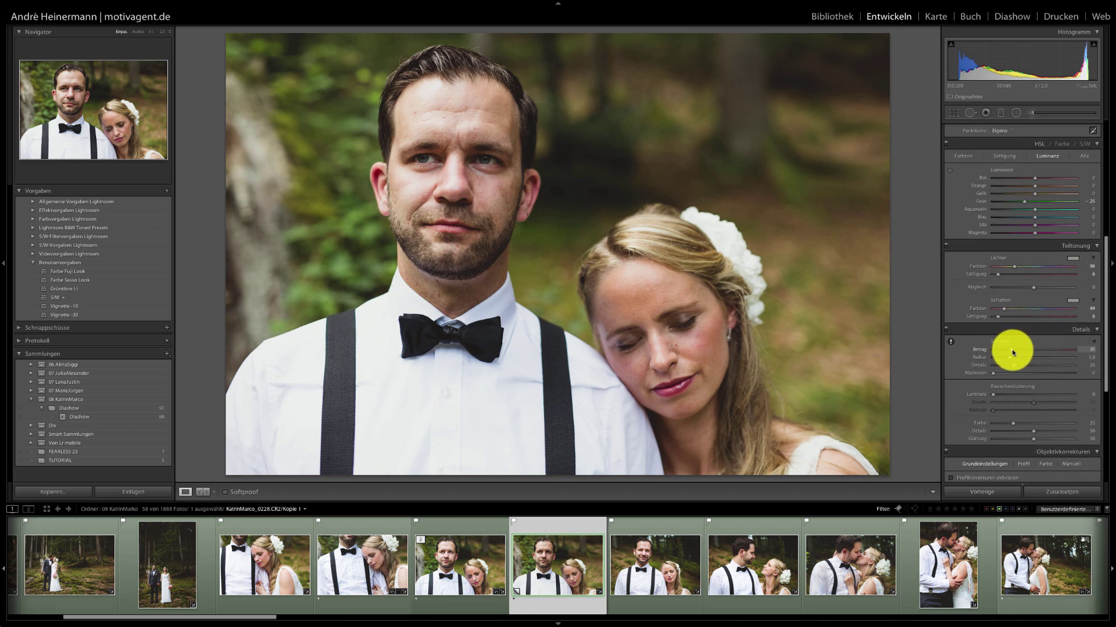
left_click(424, 156)
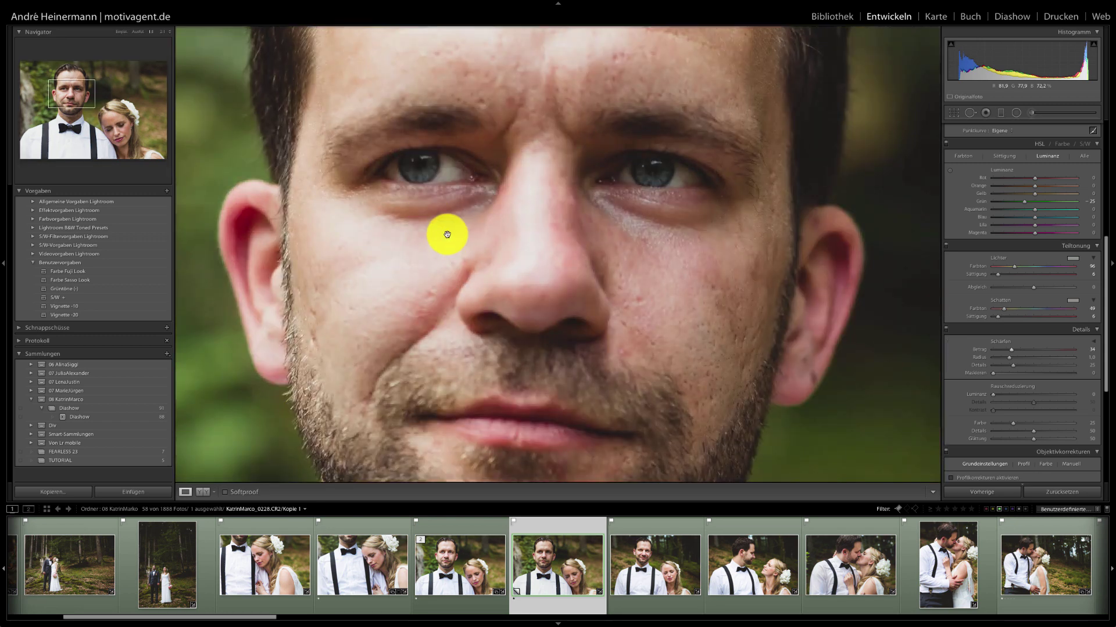
left_click_drag(420, 179, 426, 180)
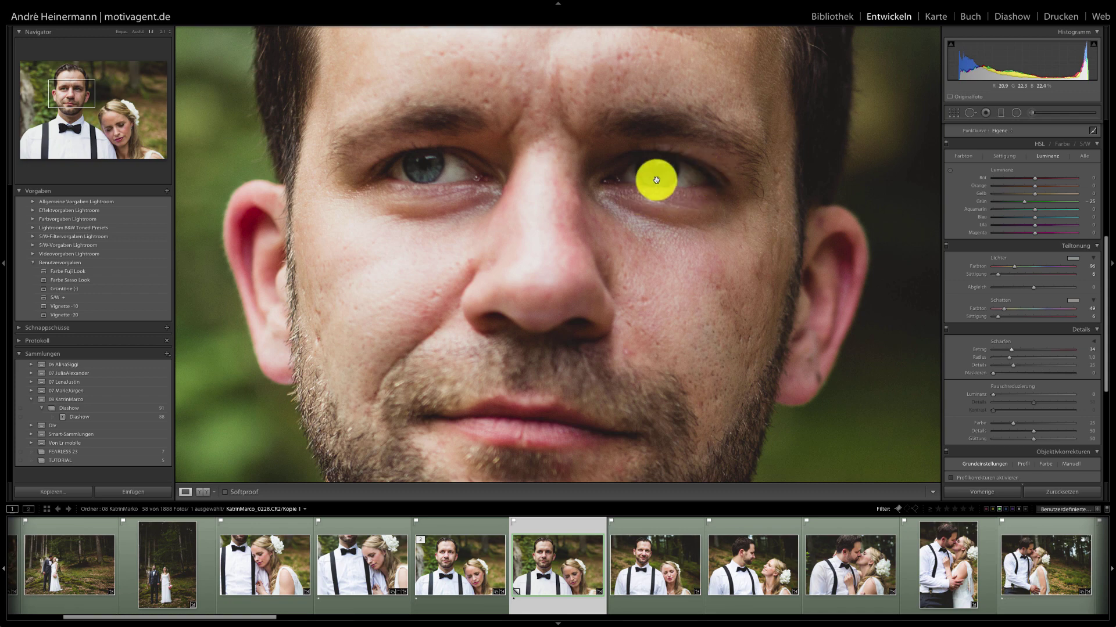
left_click(752, 331)
scroll(1026, 377, "down", 3)
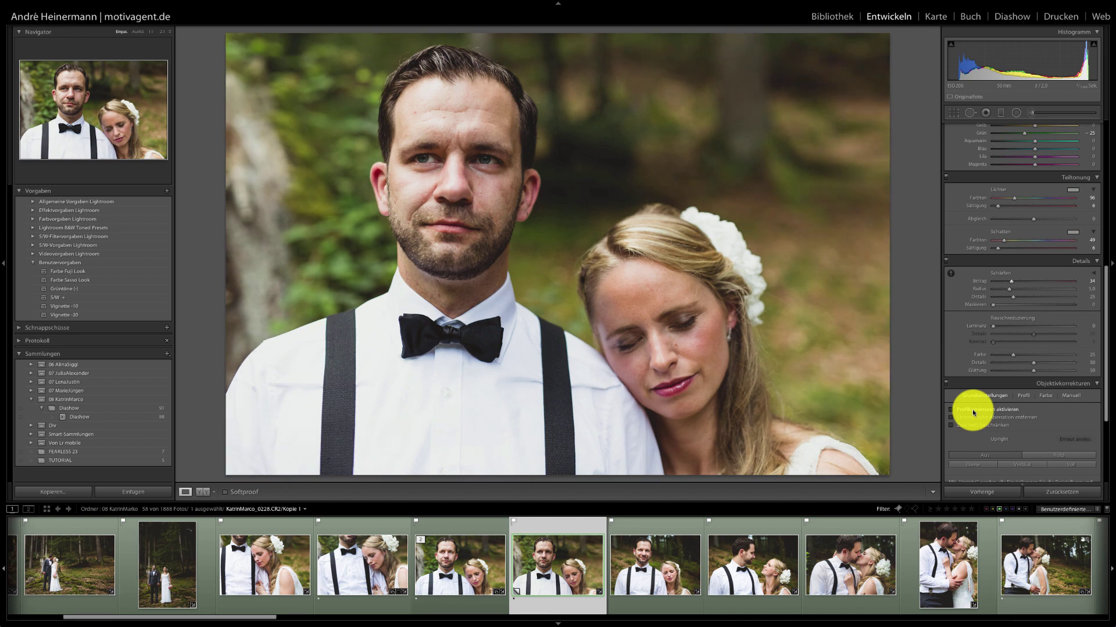
Enable lens profile corrections and chromatic aberration removal, then zoom 1:1 on the bow tie.
left_click(971, 409)
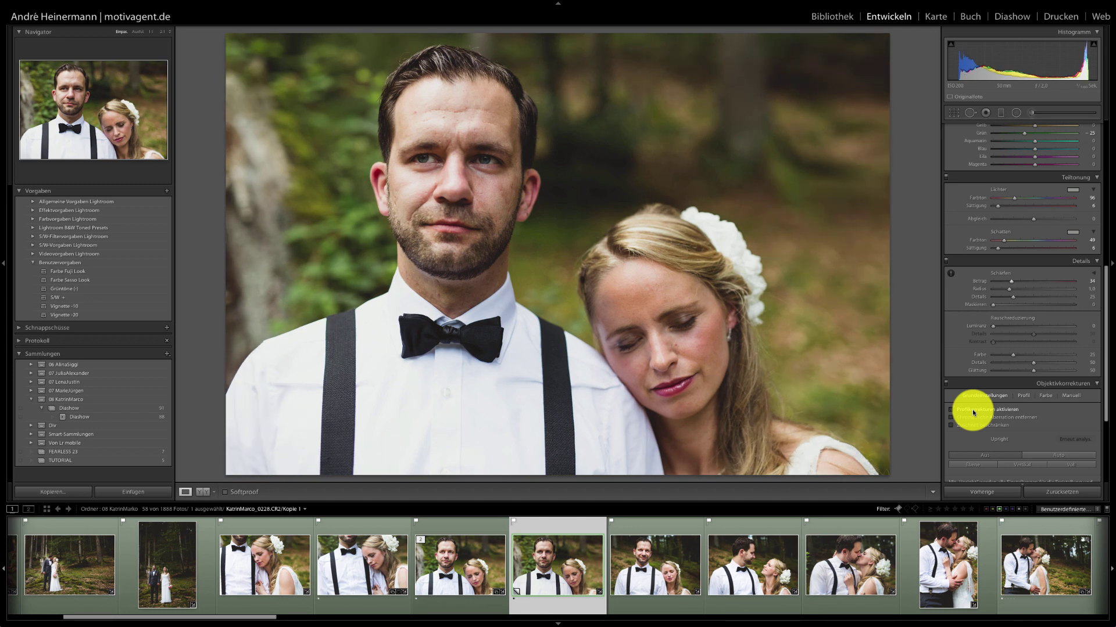
left_click(971, 417)
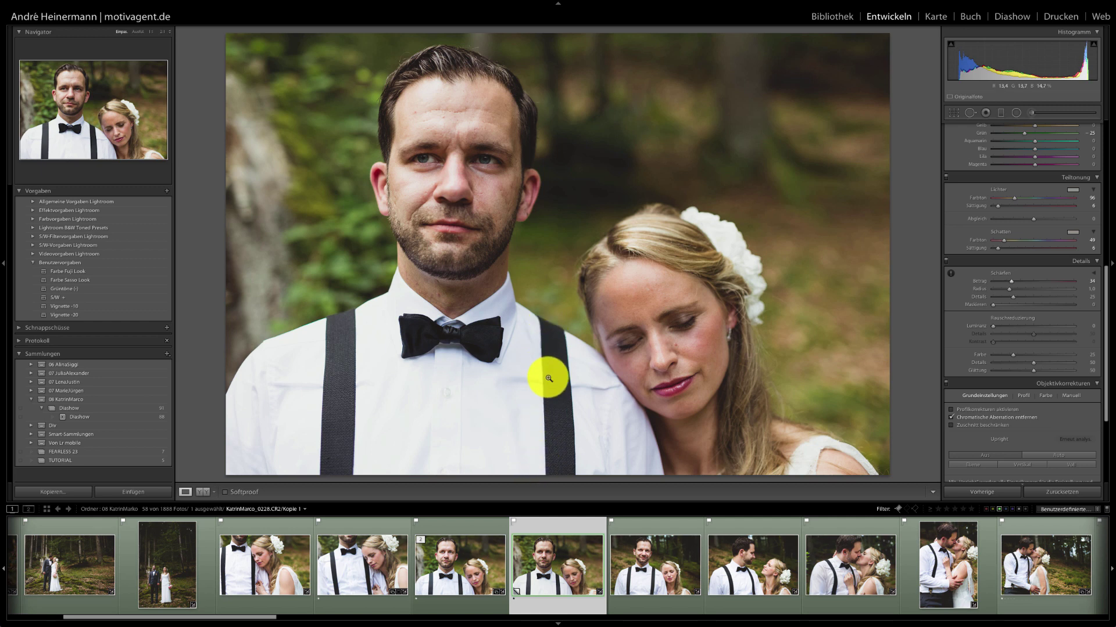
key("i")
left_click(545, 355)
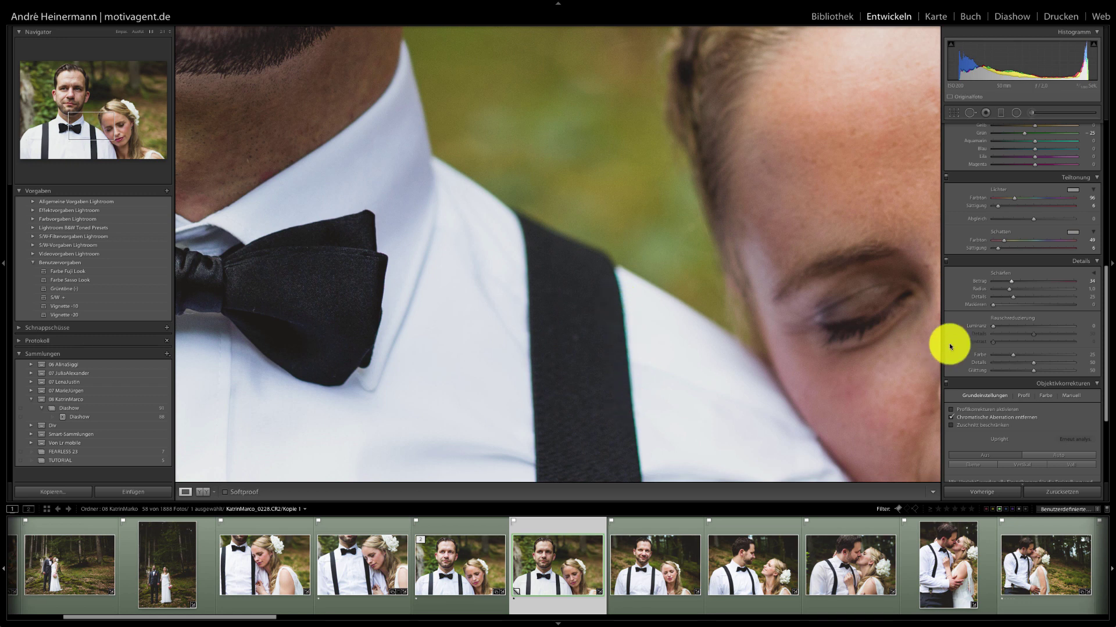
scroll(1026, 381, "down", 1)
Sample the purple fringe beside the suspender for defringe amount 7, then return to Fit view.
left_click(1045, 384)
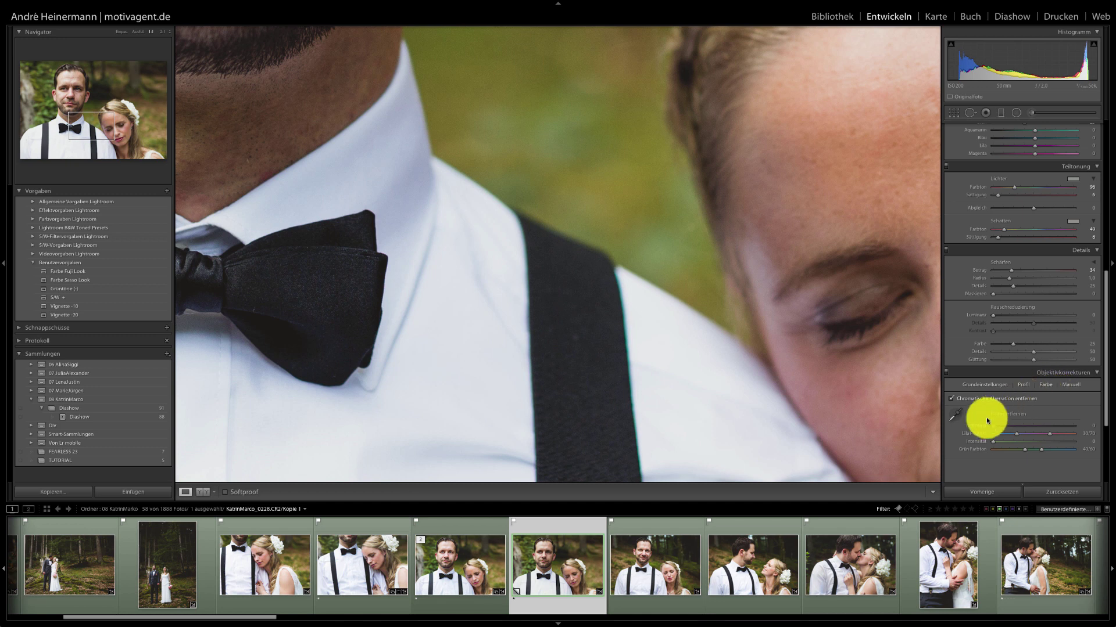
left_click(956, 415)
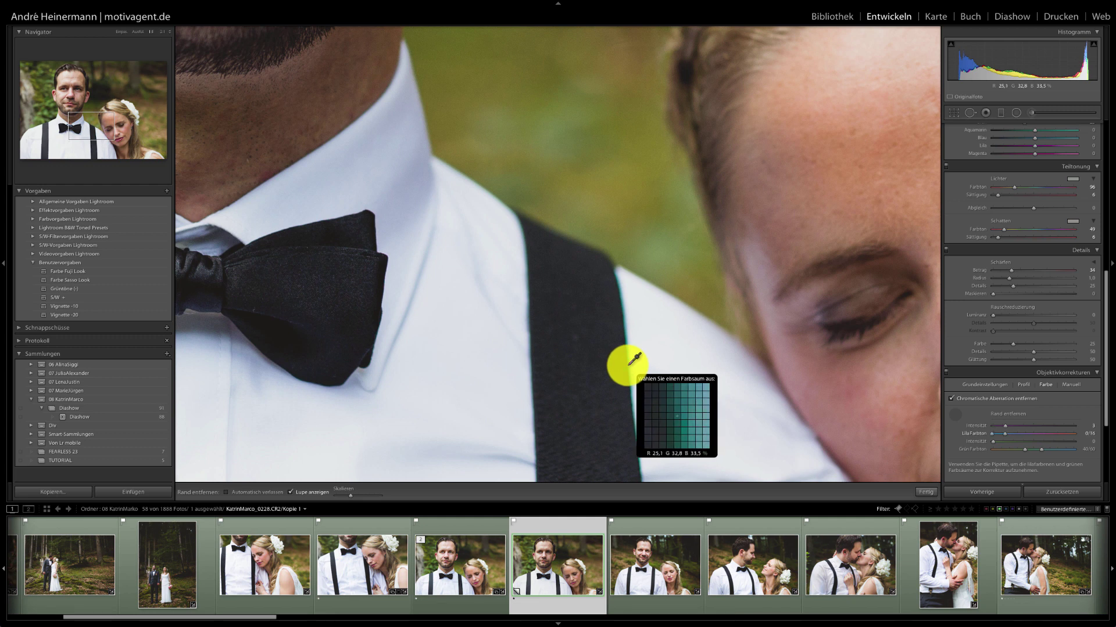
left_click(631, 364)
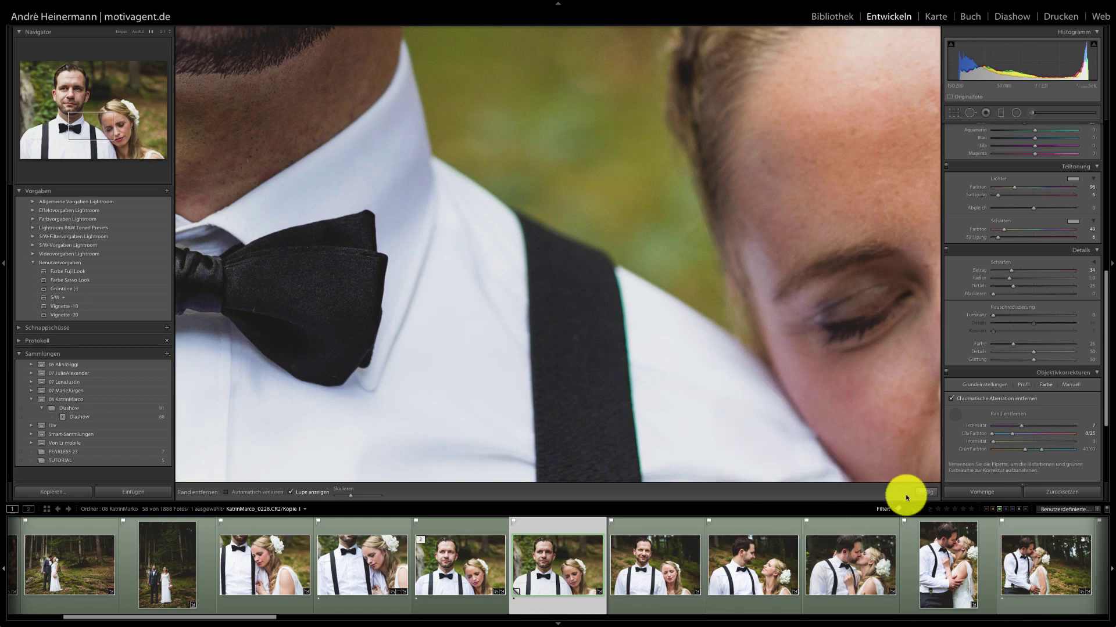
left_click(926, 491)
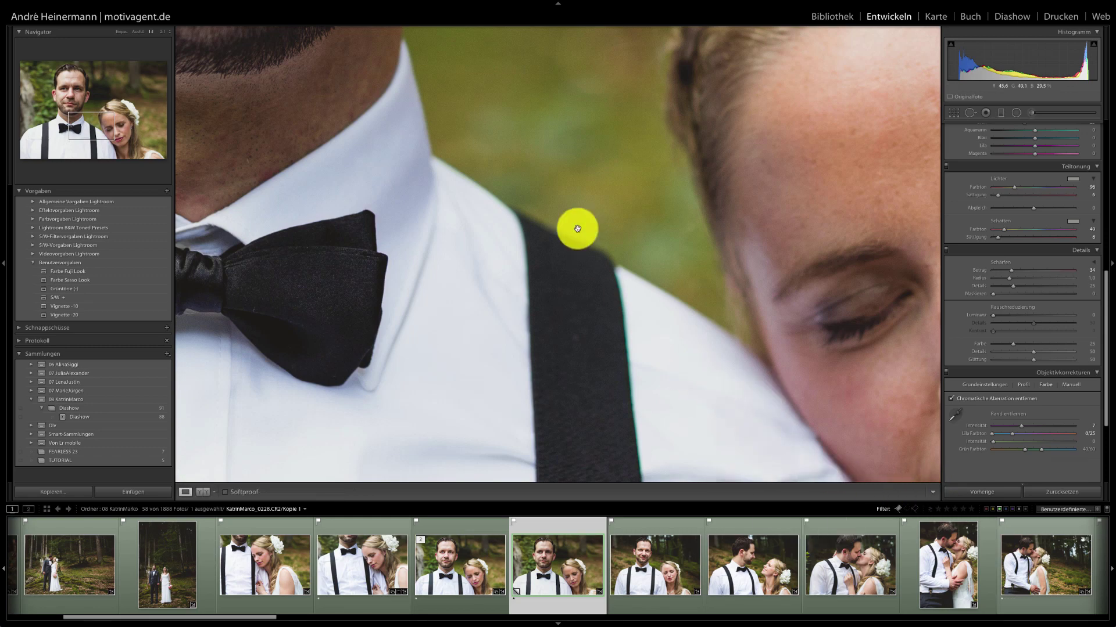
left_click(872, 417)
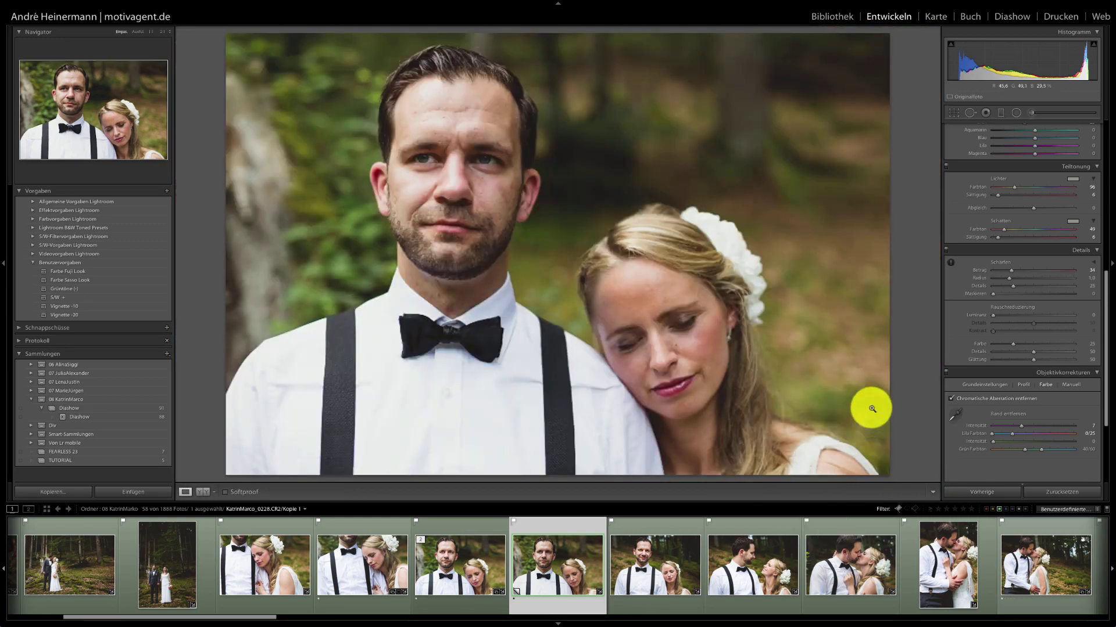
scroll(1056, 351, "down", 5)
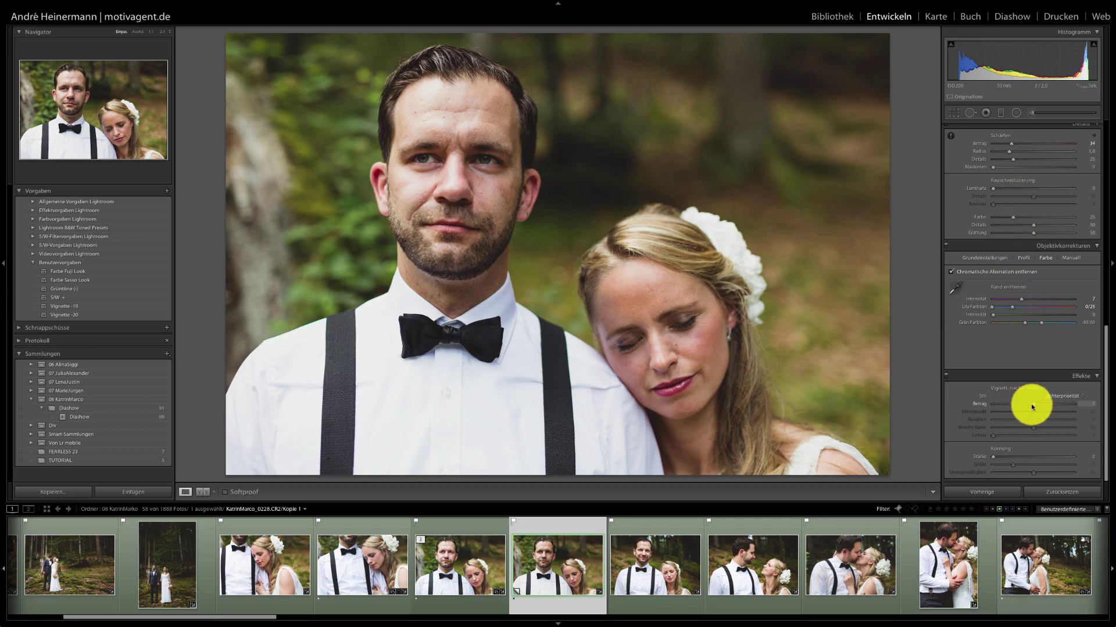
Add a post-crop vignette of about −6 and start a radial filter.
left_click_drag(1033, 405, 1030, 407)
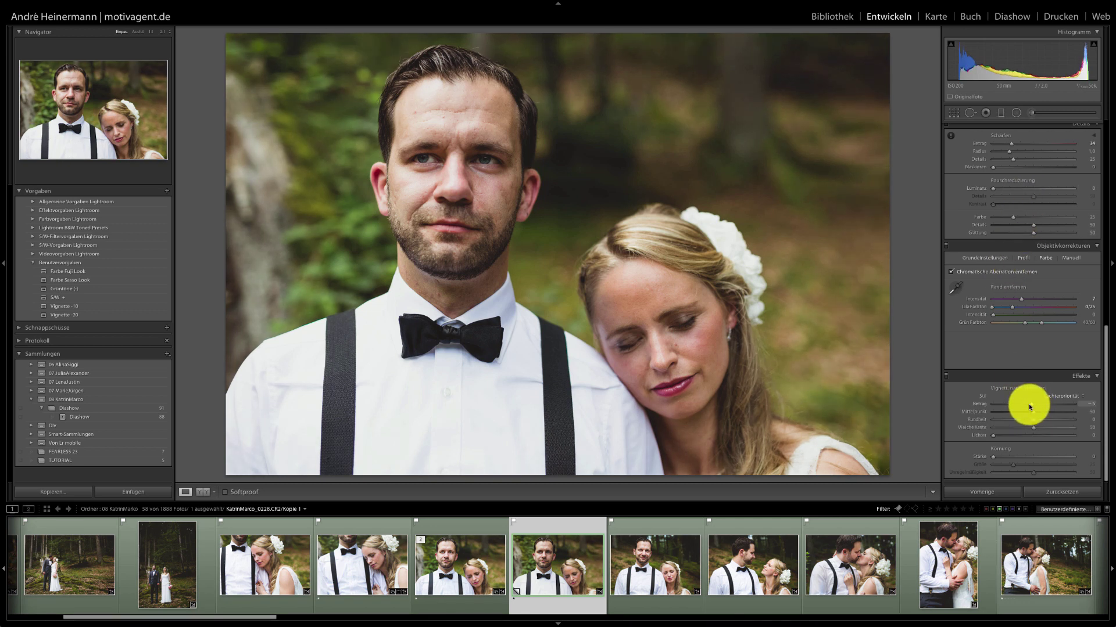
mouse_move(1029, 406)
left_mouse_down()
mouse_move(1009, 403)
mouse_move(1030, 408)
left_mouse_up()
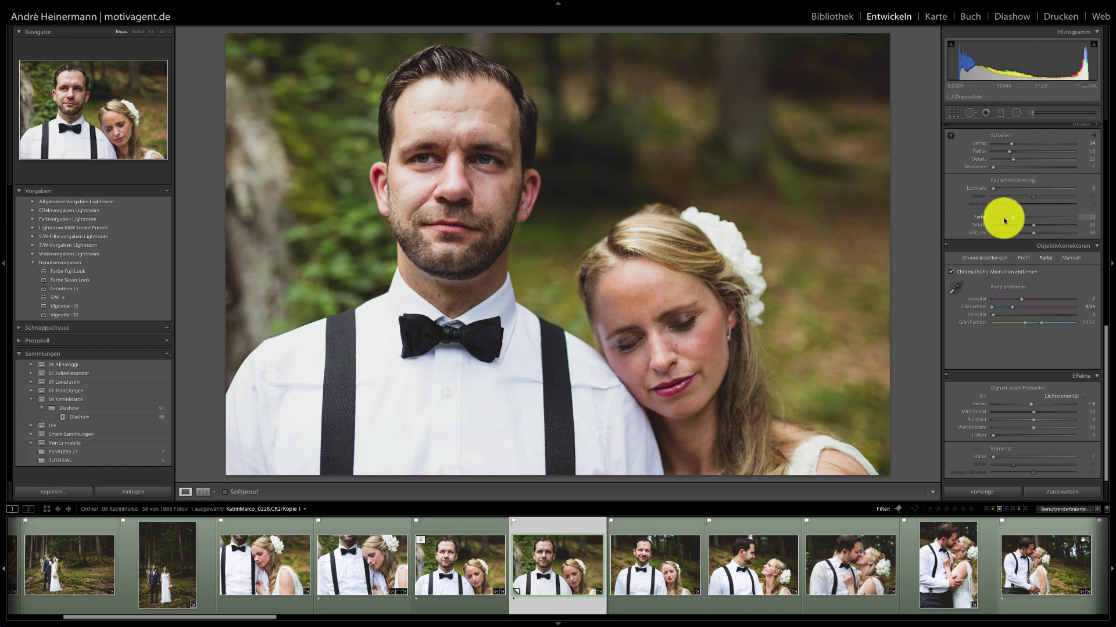
left_click(1018, 113)
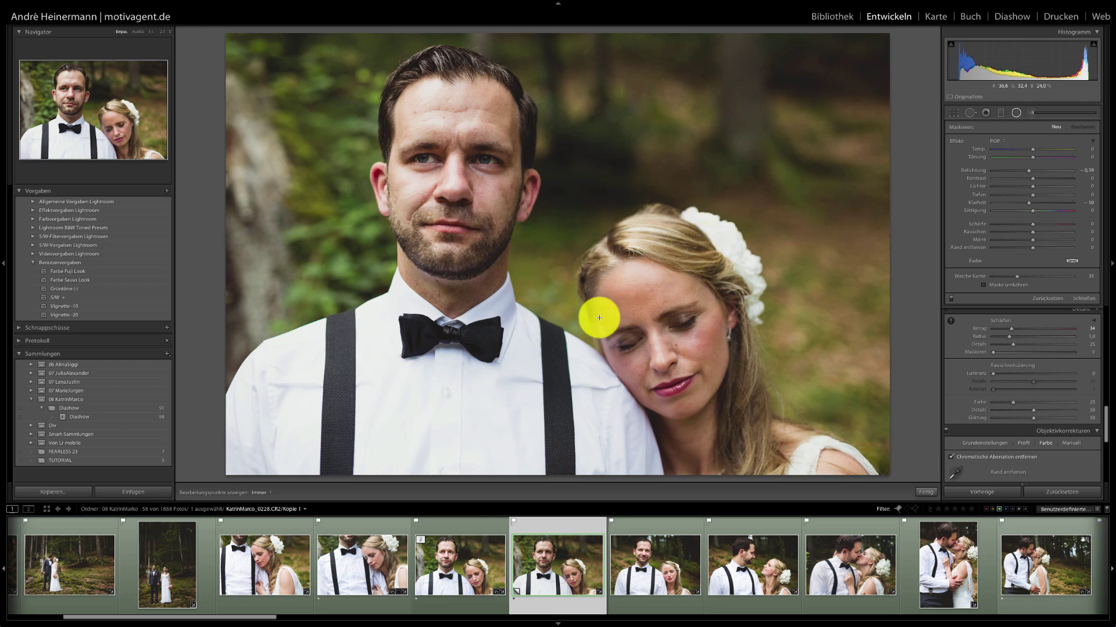
Draw a tilted radial ellipse positioned over both of the couple's faces.
left_click_drag(710, 392, 732, 397)
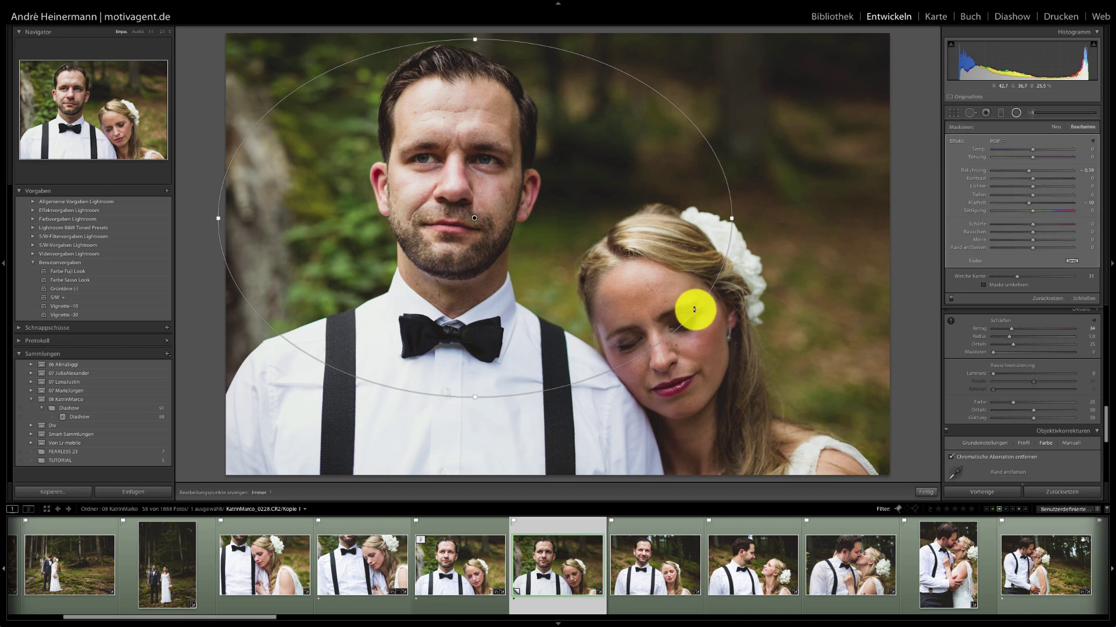
left_click_drag(674, 338, 609, 377)
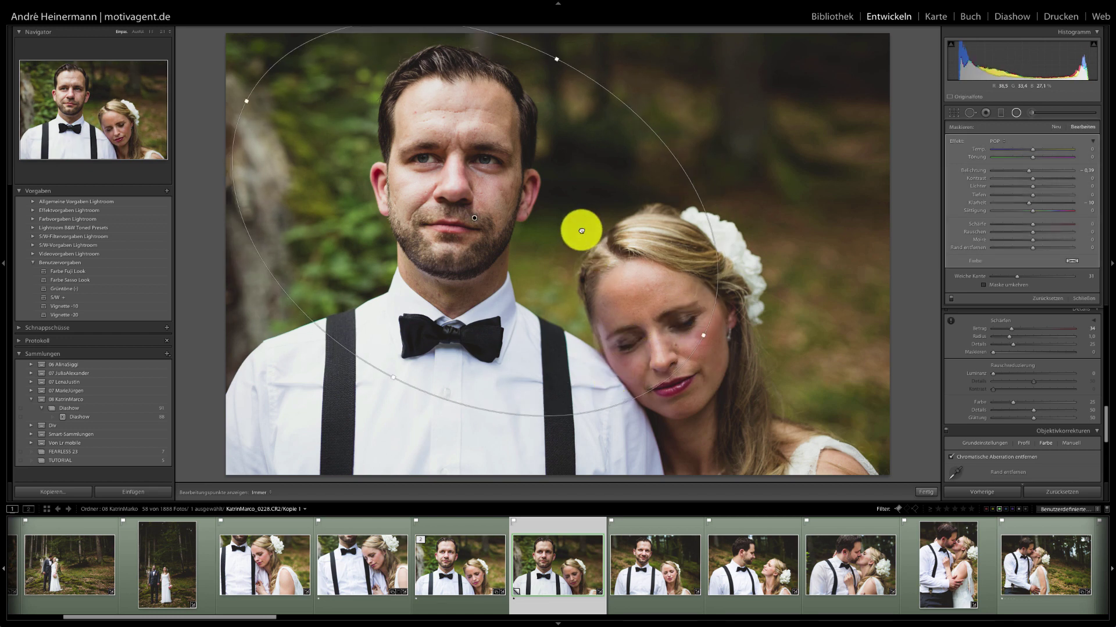
left_click_drag(662, 265, 663, 251)
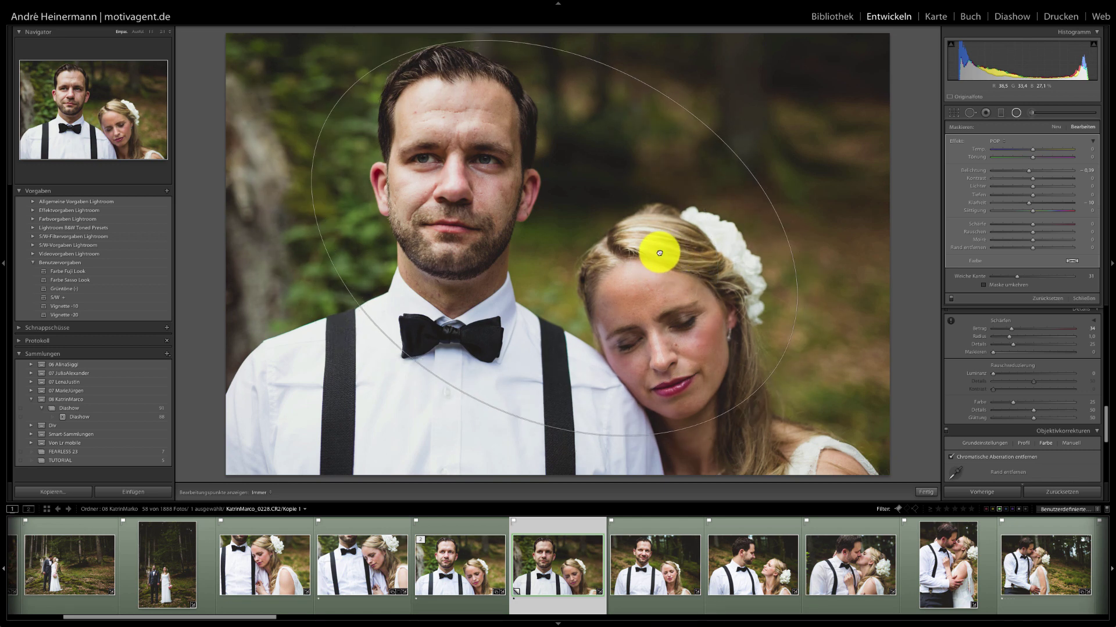
left_click_drag(660, 251, 677, 318)
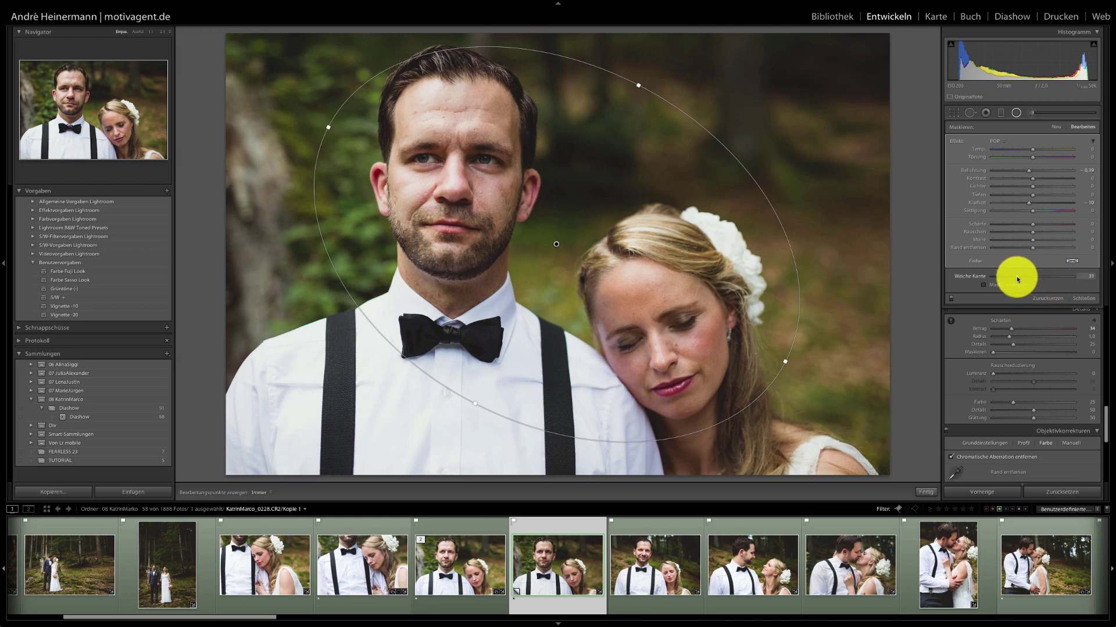
Feather the radial filter to 30, darken its surroundings to about -0.18 exposure, and apply it.
left_click_drag(1017, 279, 973, 281)
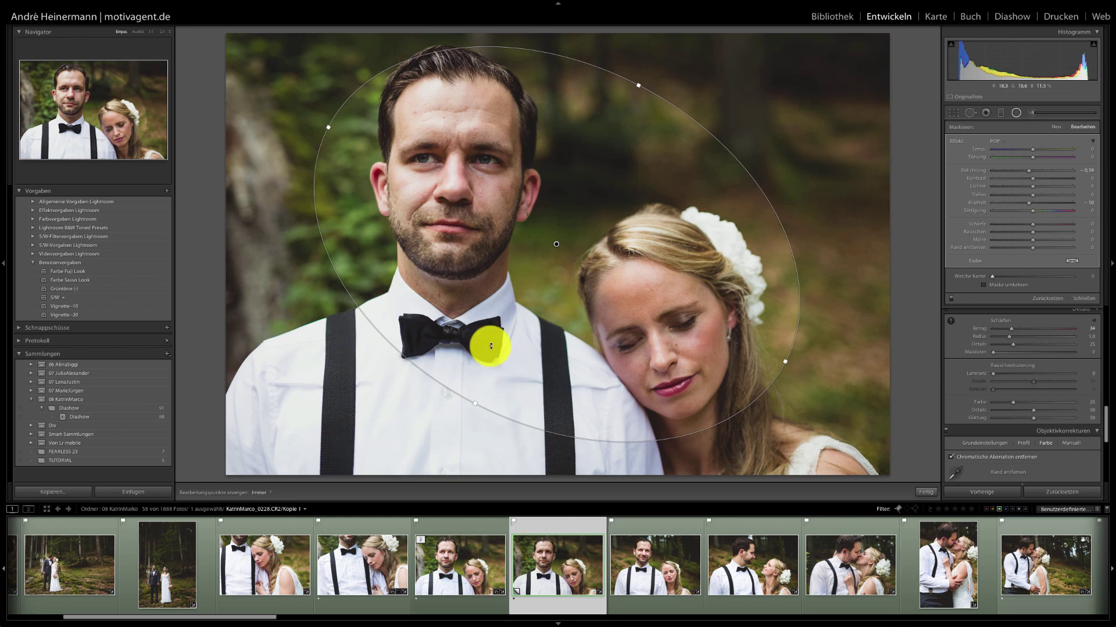
left_click_drag(1015, 277, 1016, 279)
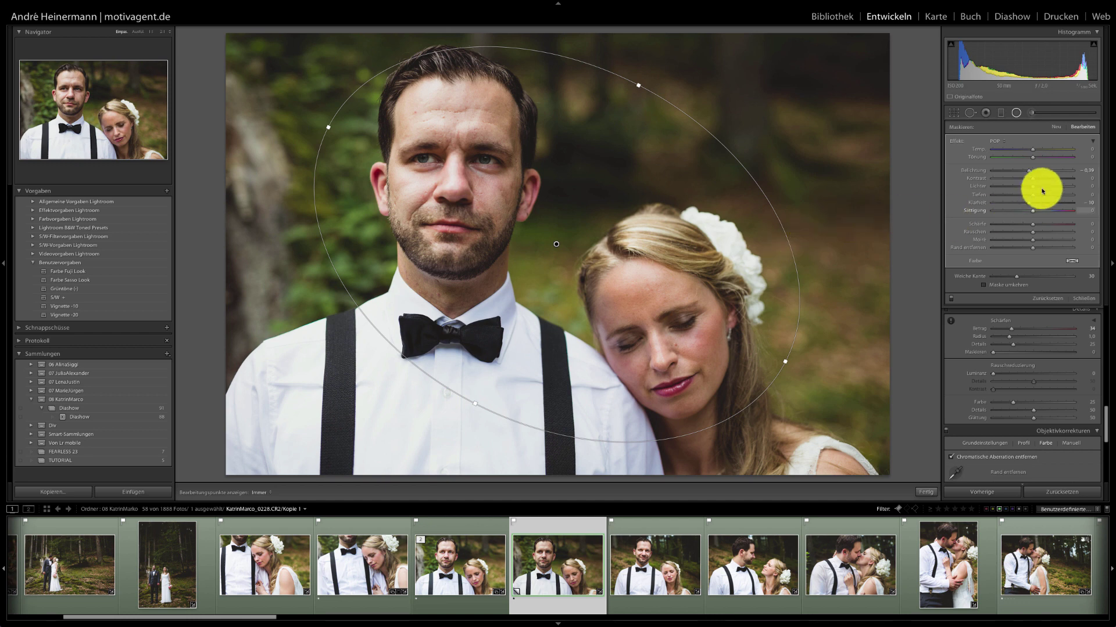
left_click_drag(1029, 170, 1018, 173)
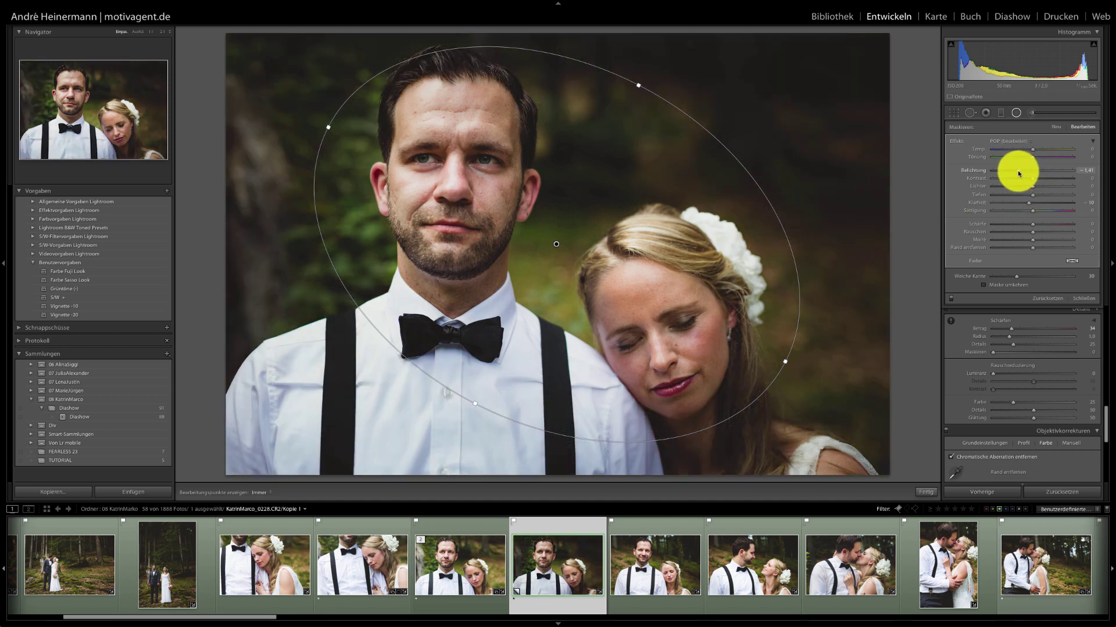
left_click_drag(1012, 172, 1029, 174)
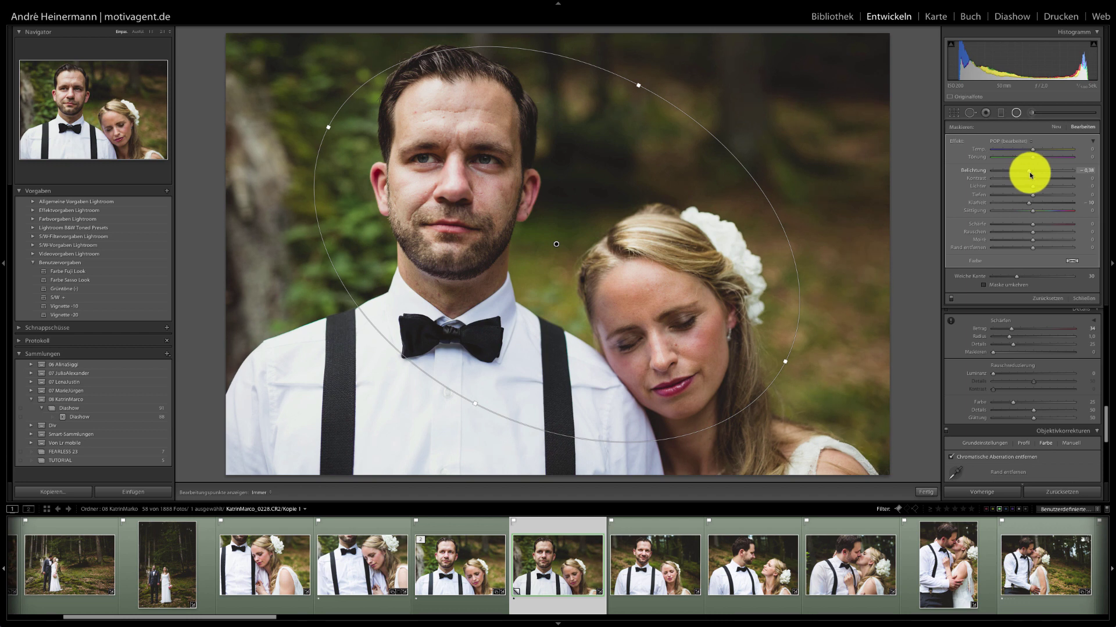
left_click(925, 492)
scroll(962, 468, "down", 5)
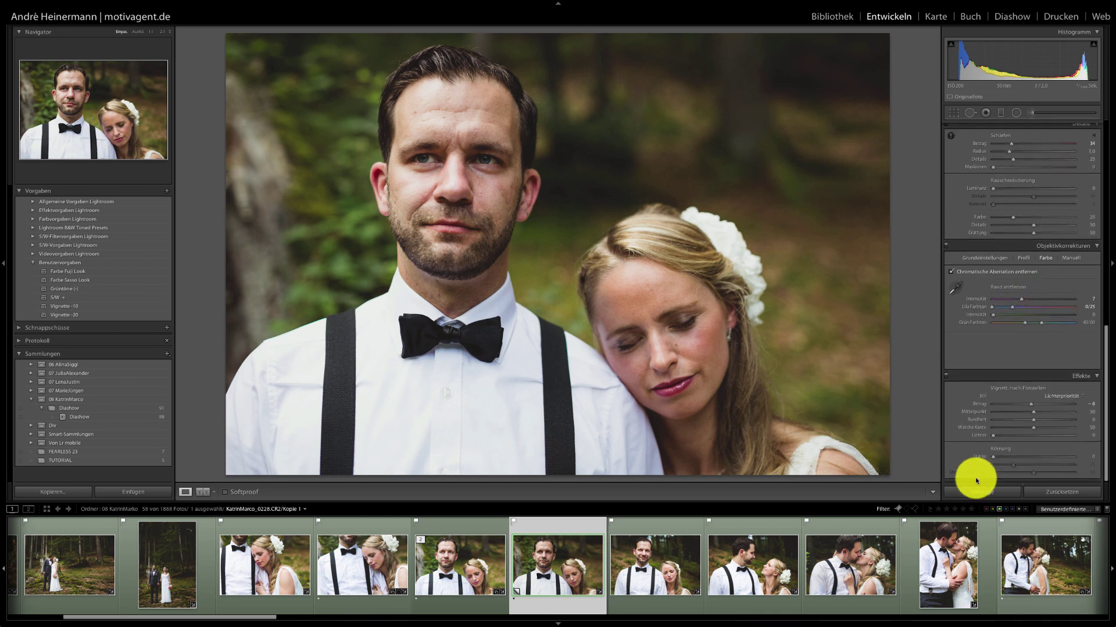
Set the Körnung (grain) amount to 5, with size 25 and roughness 50.
left_click_drag(993, 462, 995, 460)
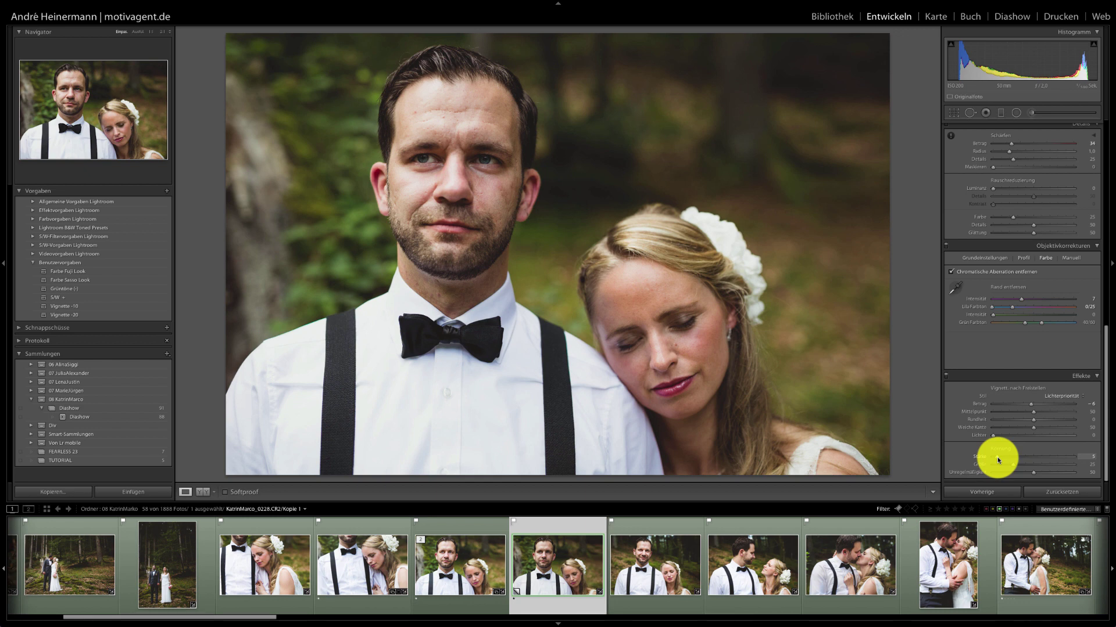
left_click_drag(997, 460, 996, 460)
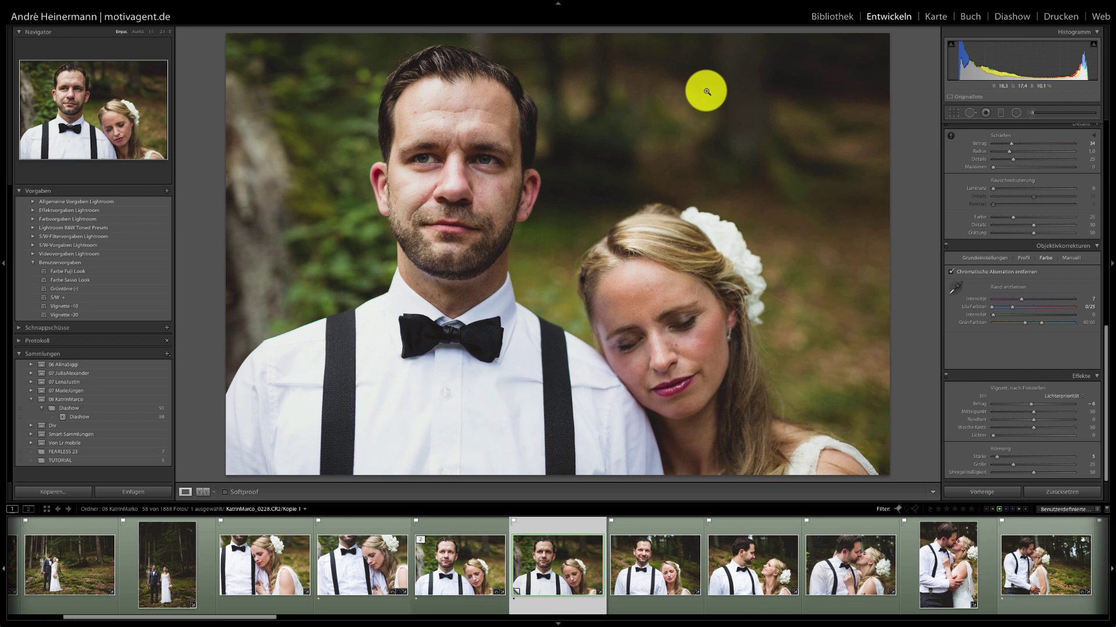
scroll(1053, 233, "up", 5)
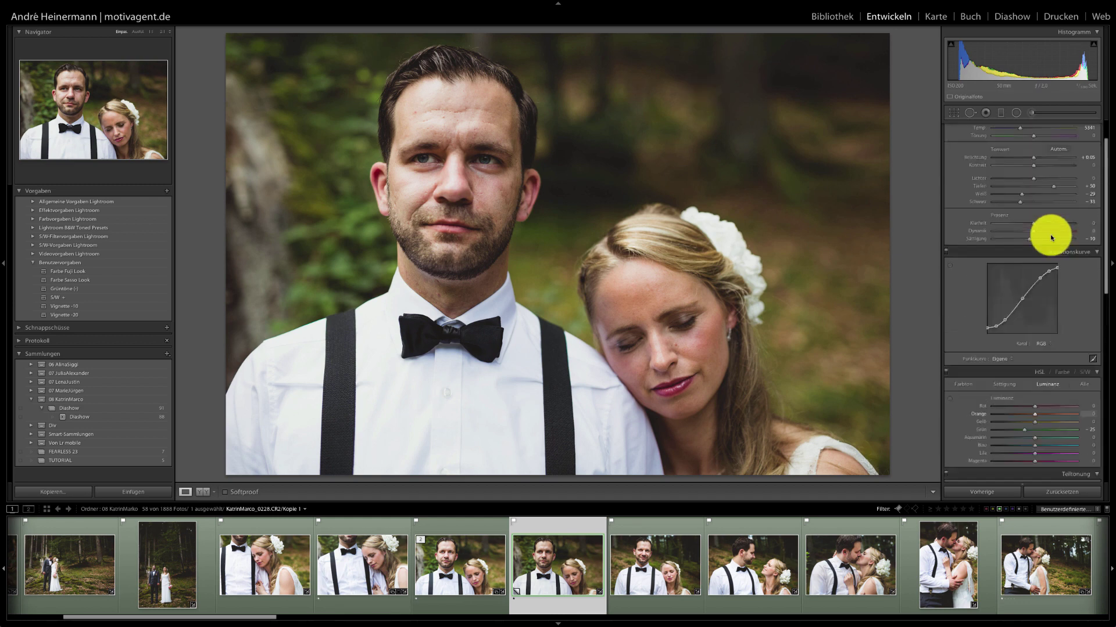
scroll(1051, 234, "up", 3)
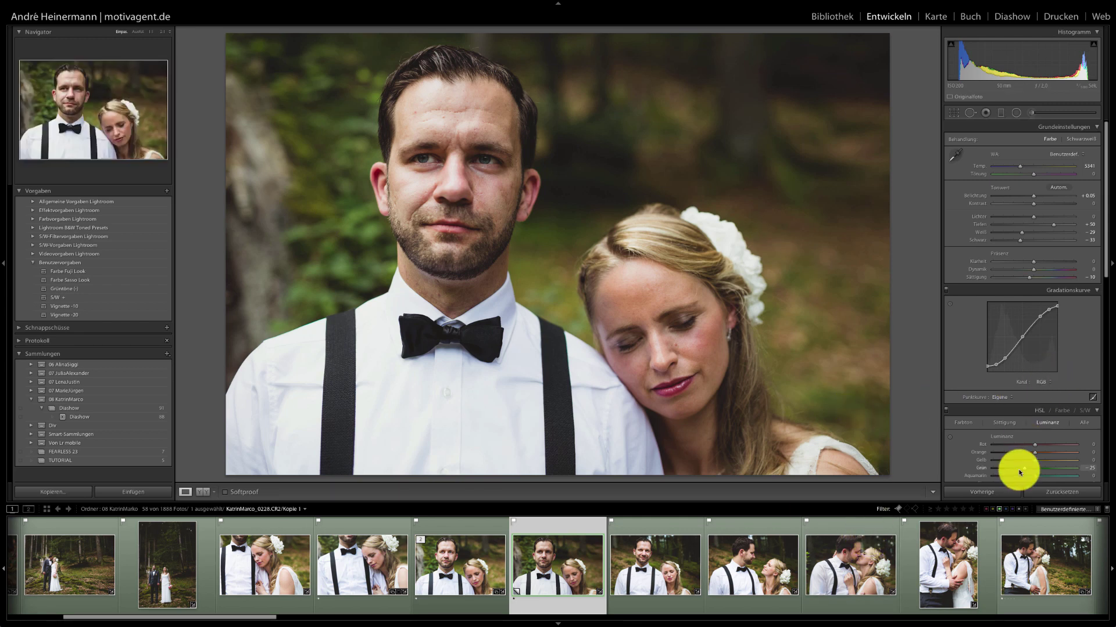
scroll(1018, 424, "down", 5)
scroll(1013, 423, "down", 5)
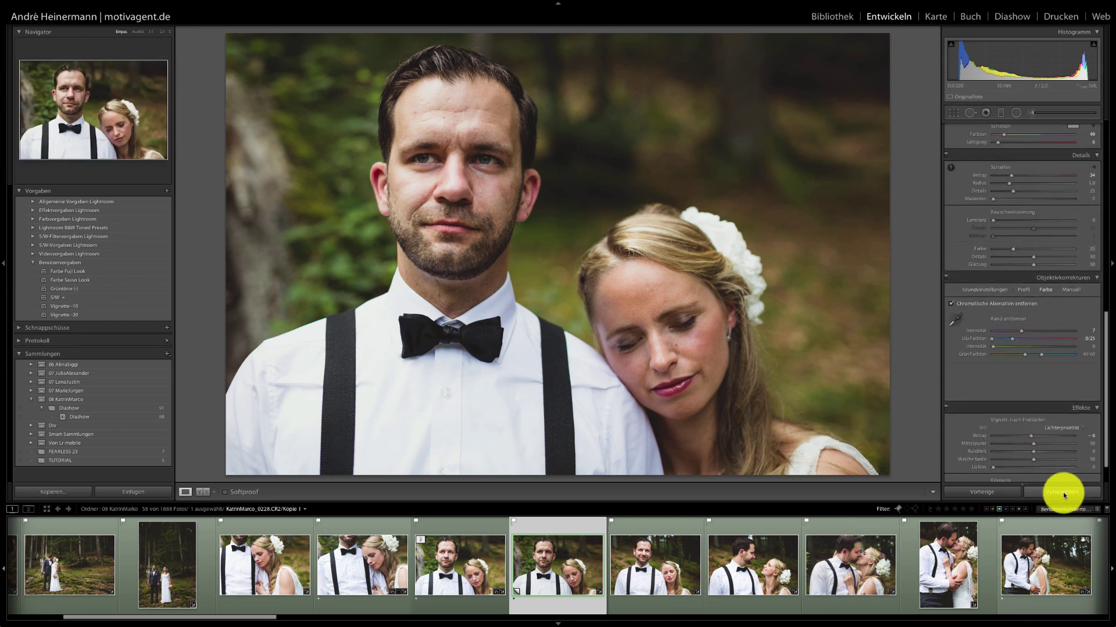
left_click(1063, 493)
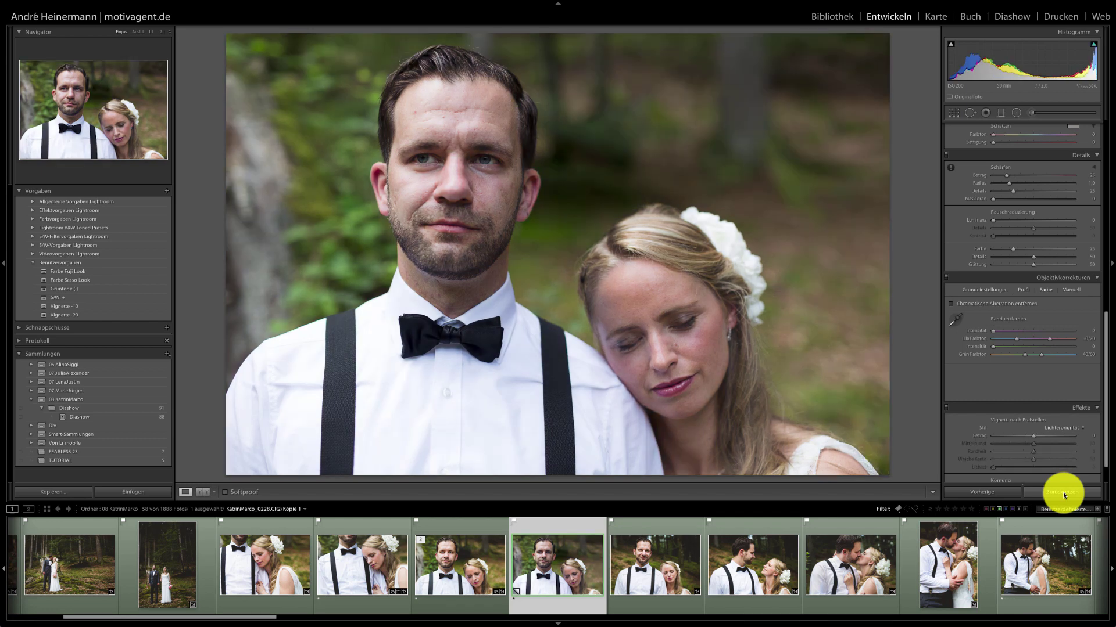
key("super+z")
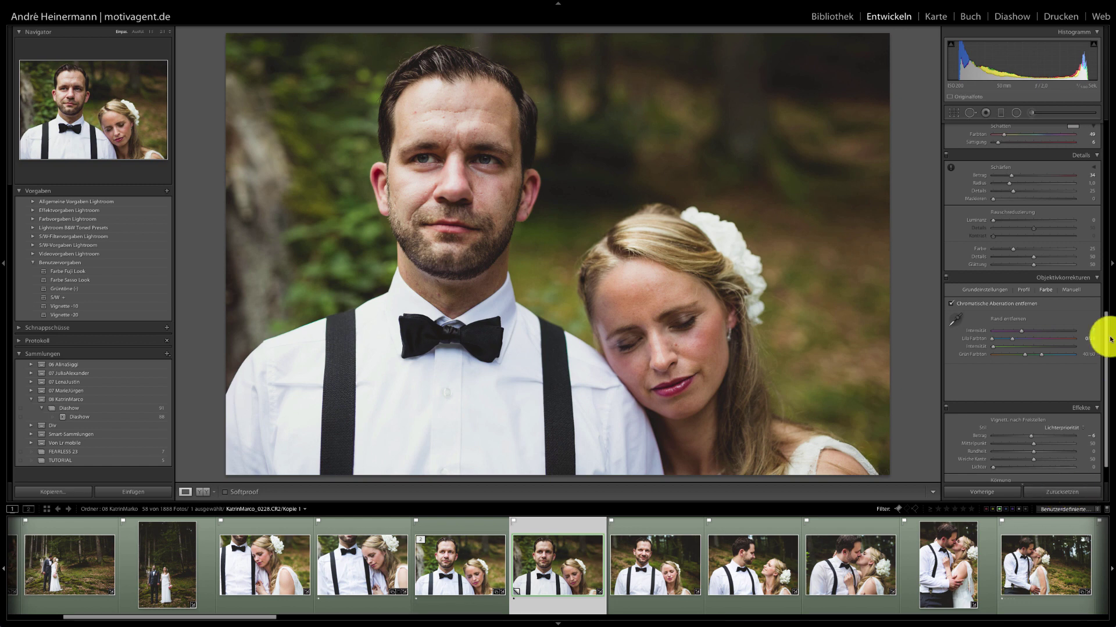
scroll(1054, 280, "up", 2)
scroll(1054, 280, "up", 2)
scroll(1054, 280, "up", 1)
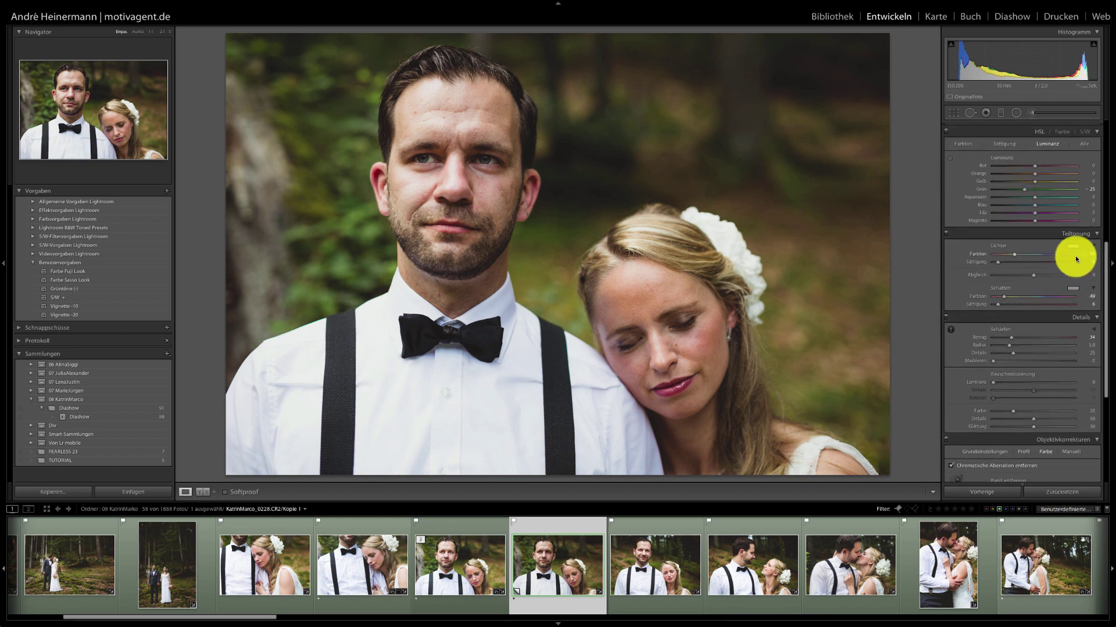
scroll(1074, 256, "up", 1)
scroll(1074, 256, "up", 1)
scroll(1075, 259, "up", 1)
scroll(1075, 258, "up", 5)
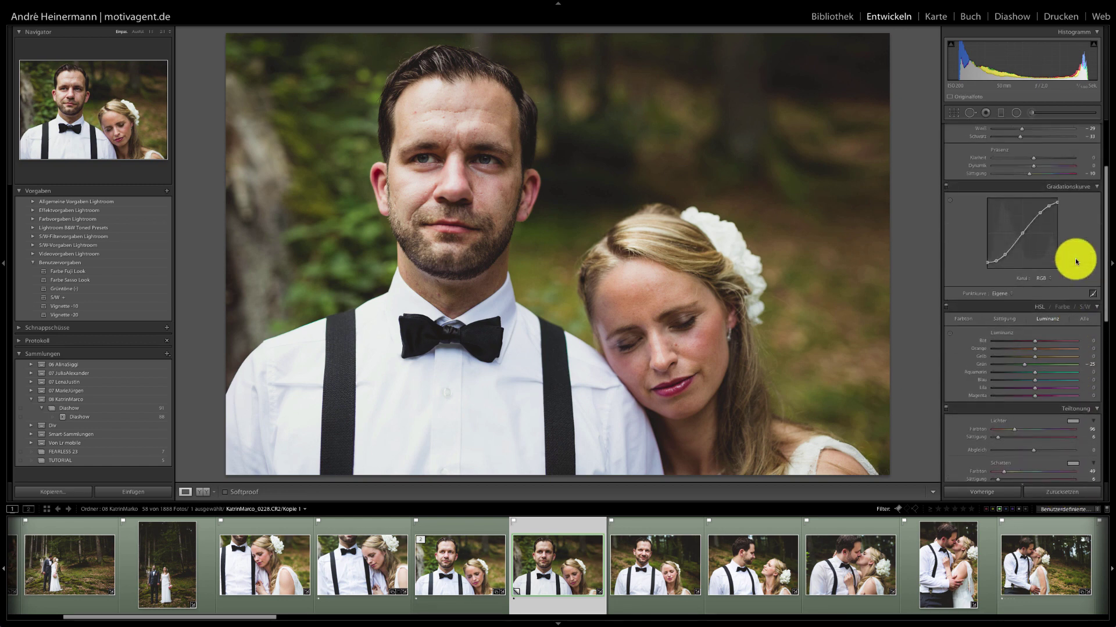
scroll(1055, 234, "up", 2)
scroll(1064, 253, "up", 3)
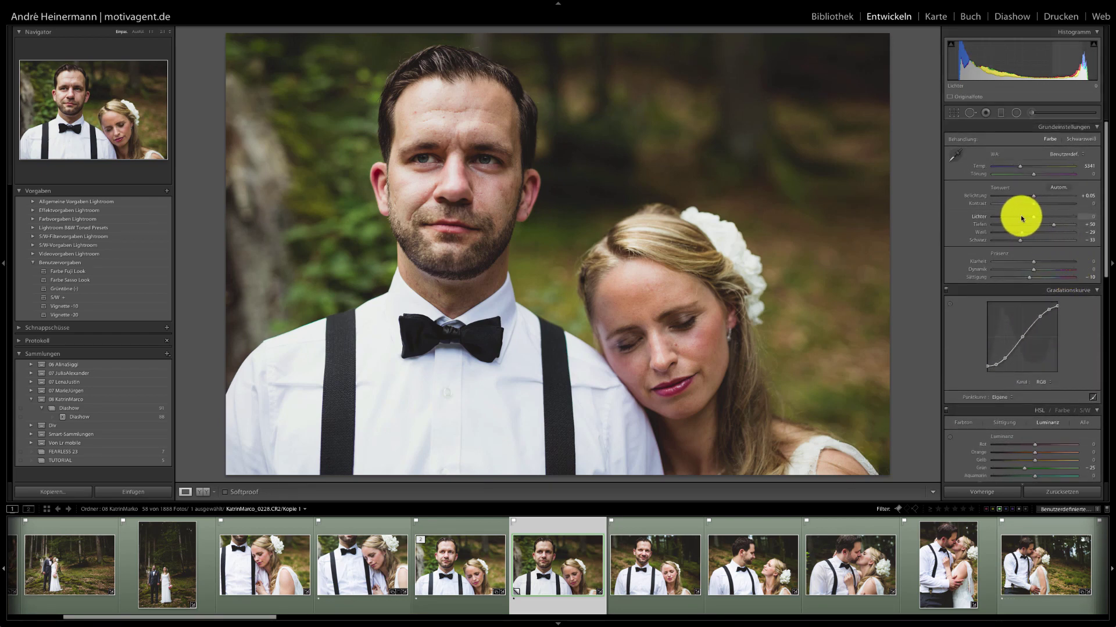
Lower the Lichter (highlights) slider to -23 in Grundeinstellungen.
left_click(1022, 217)
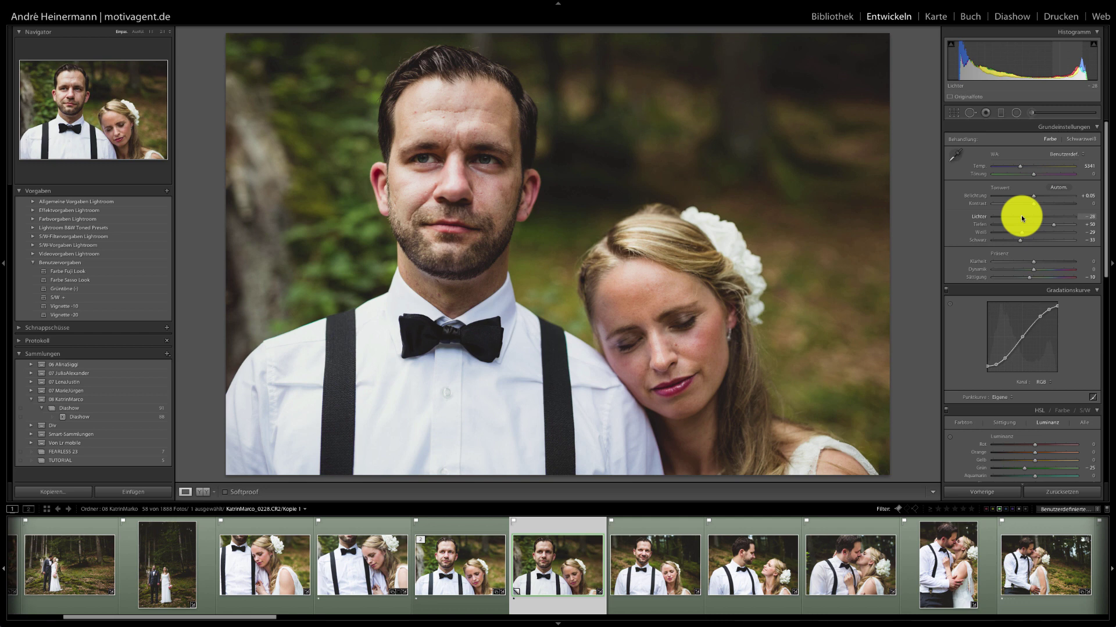
left_click_drag(1022, 218, 1024, 219)
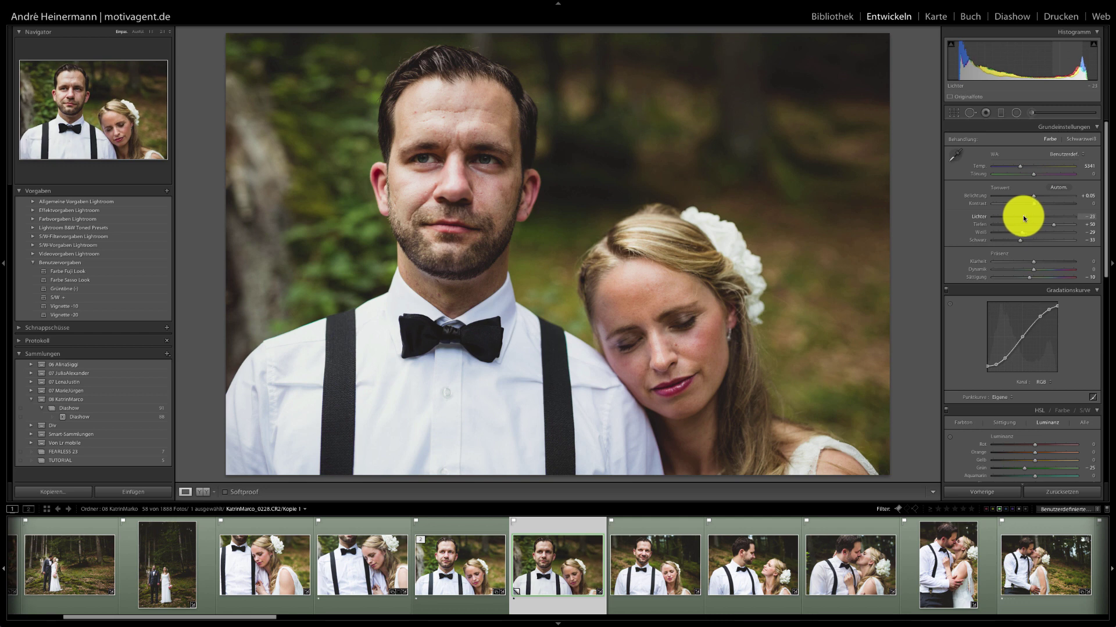